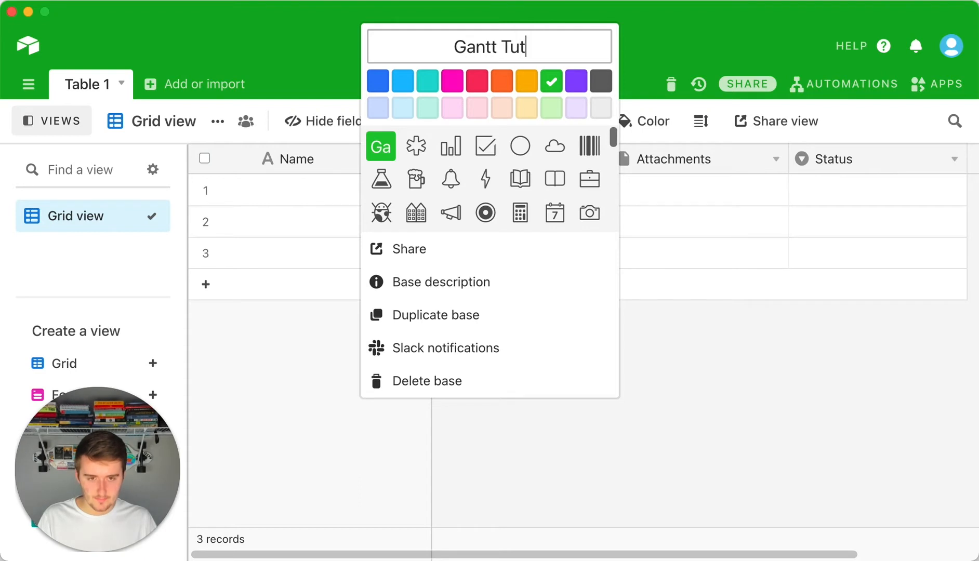
Name the base Gantt Tutorial and give it the checkbox icon.
key("Return")
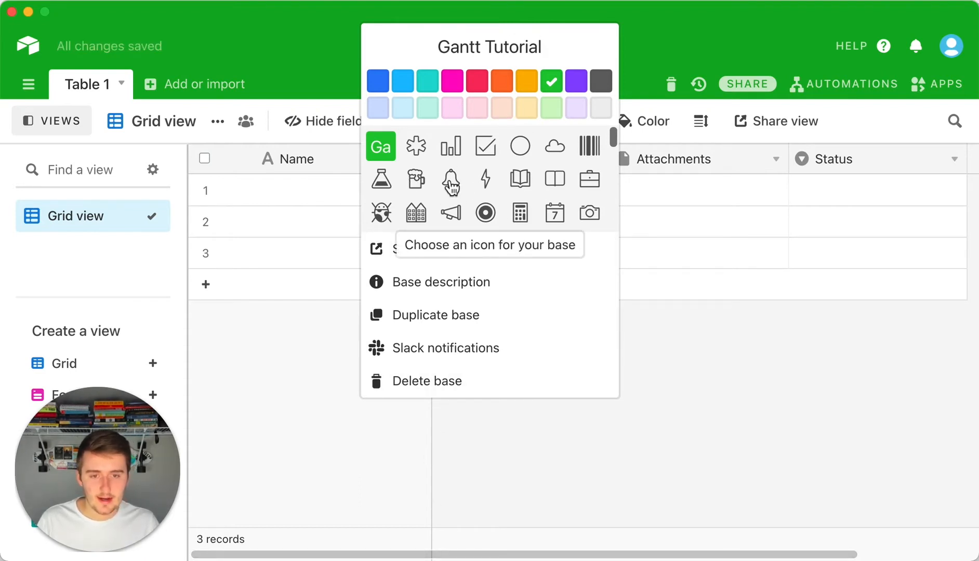
left_click(485, 149)
left_click(530, 473)
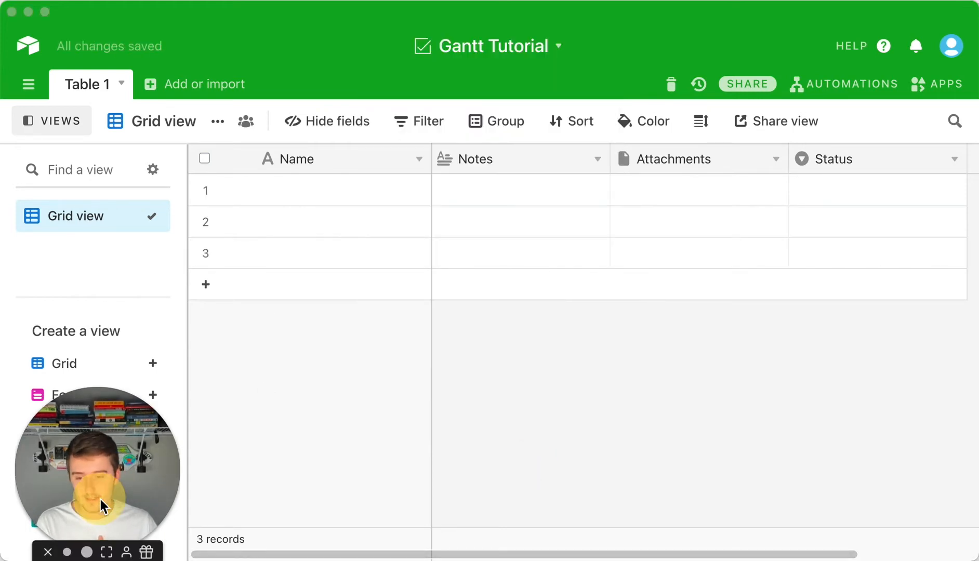
Delete the Notes, Attachments and Status fields from the table, keeping only the Name field.
left_click_drag(101, 507, 502, 528)
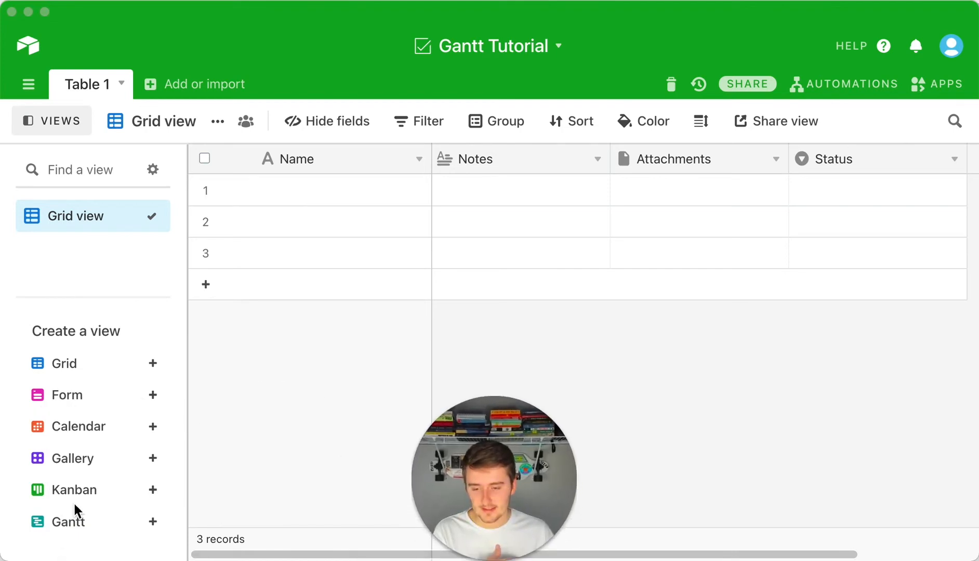
left_click_drag(527, 412, 887, 435)
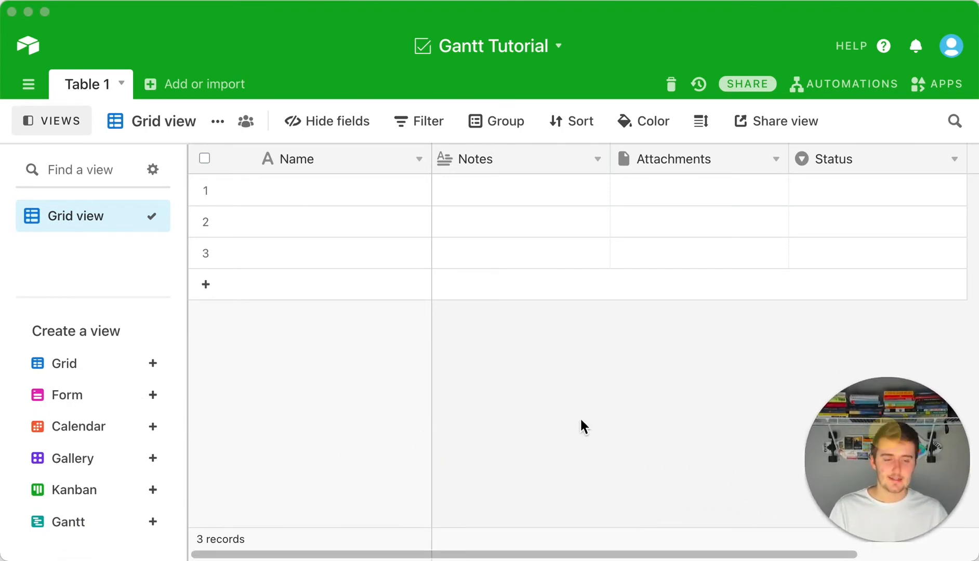
left_click(598, 158)
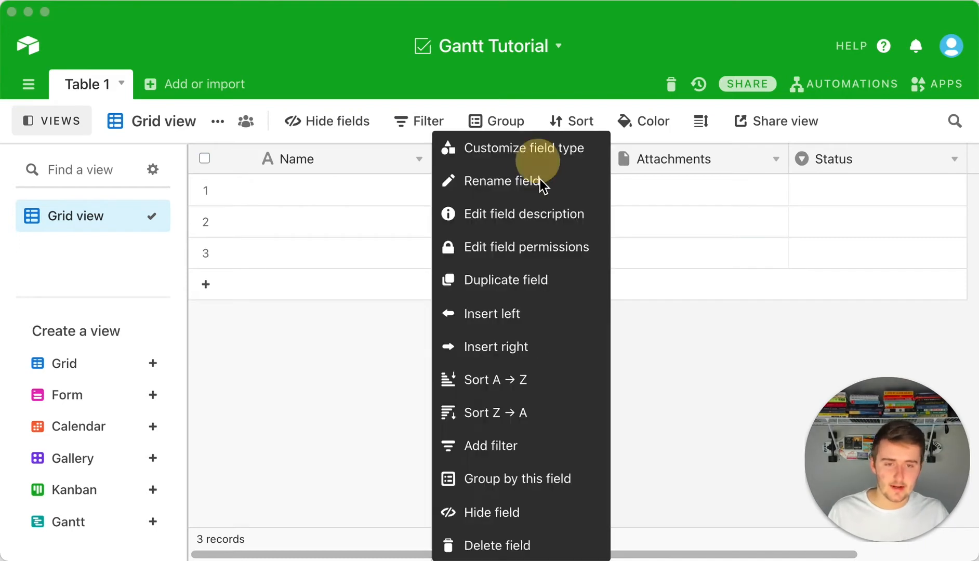
left_click(487, 548)
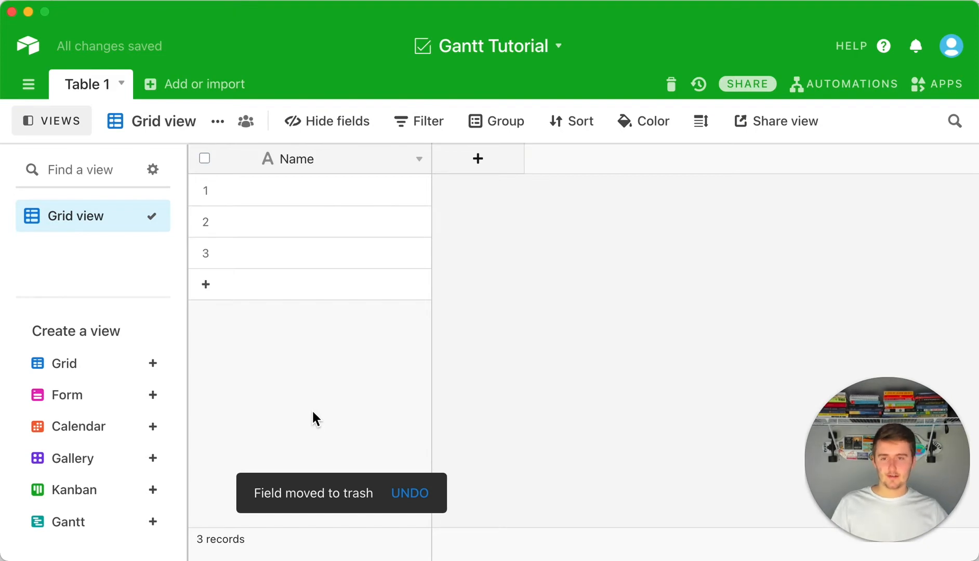
Rename Table 1 as 90 Day Sprint.
left_click(119, 87)
left_click(116, 113)
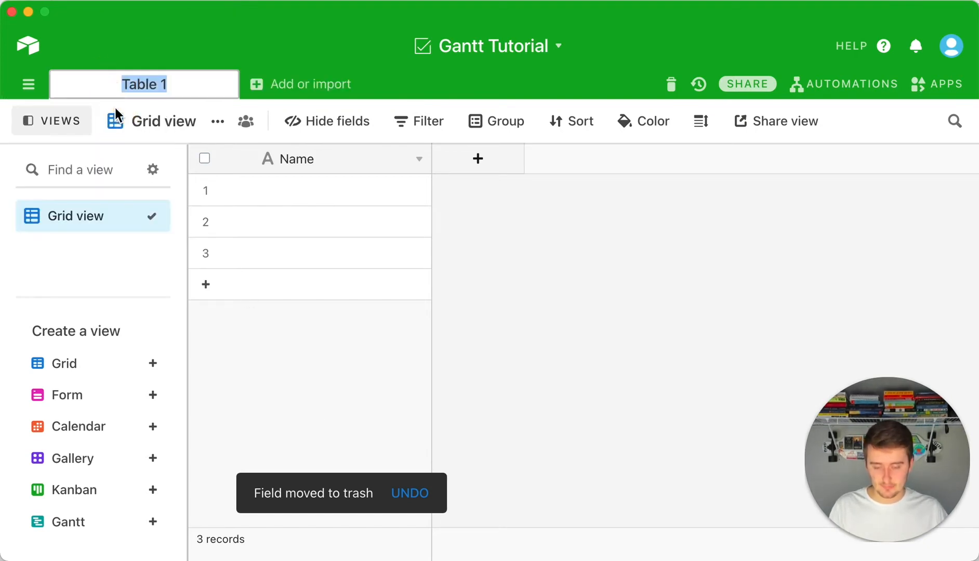
type("90")
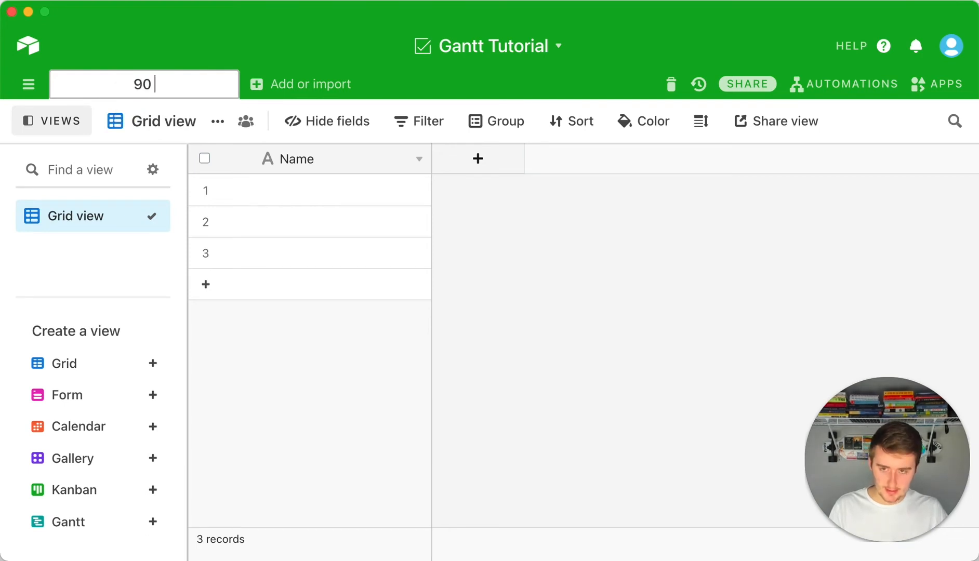
type(" Day Sprint")
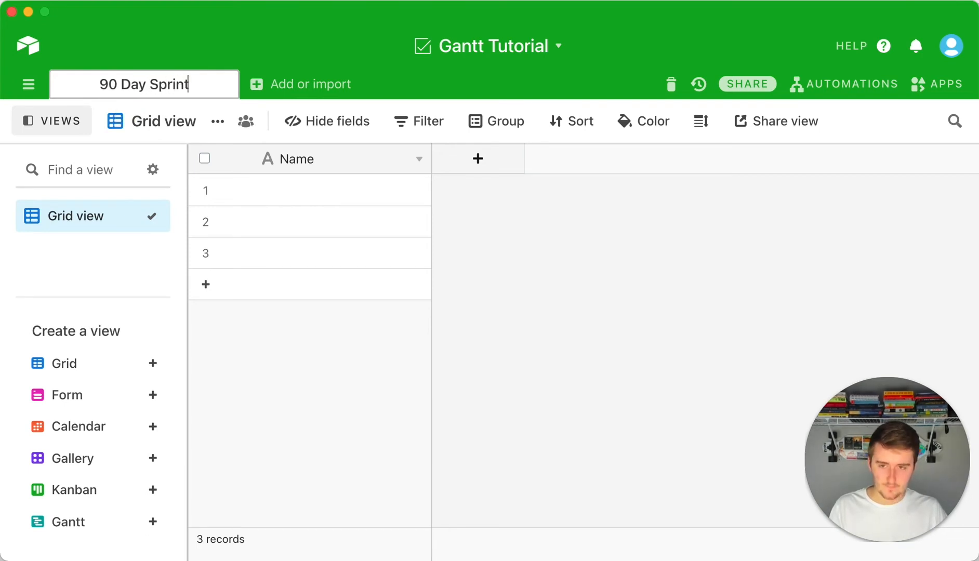
left_click(404, 458)
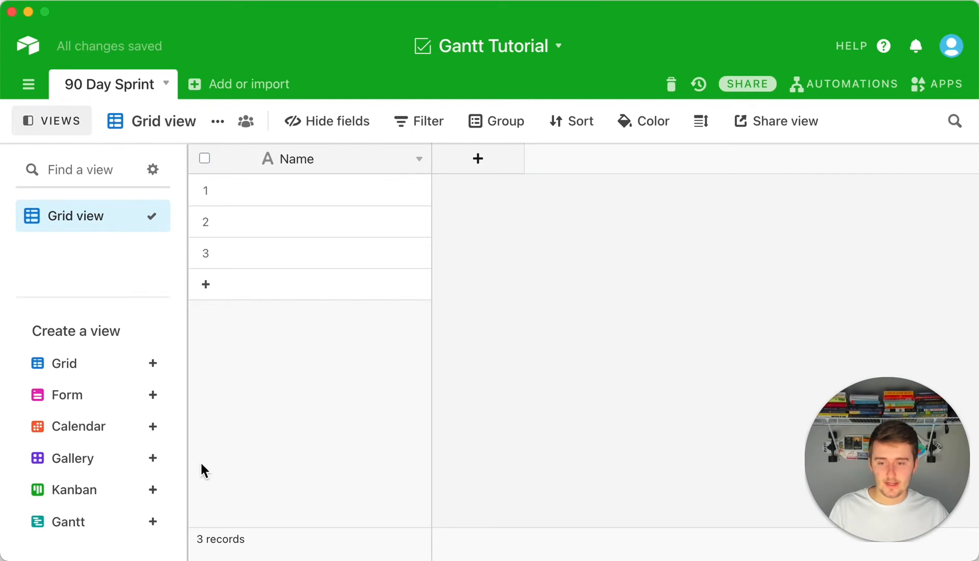
Create a Gantt view named 90 Day Sprint.
left_click(106, 521)
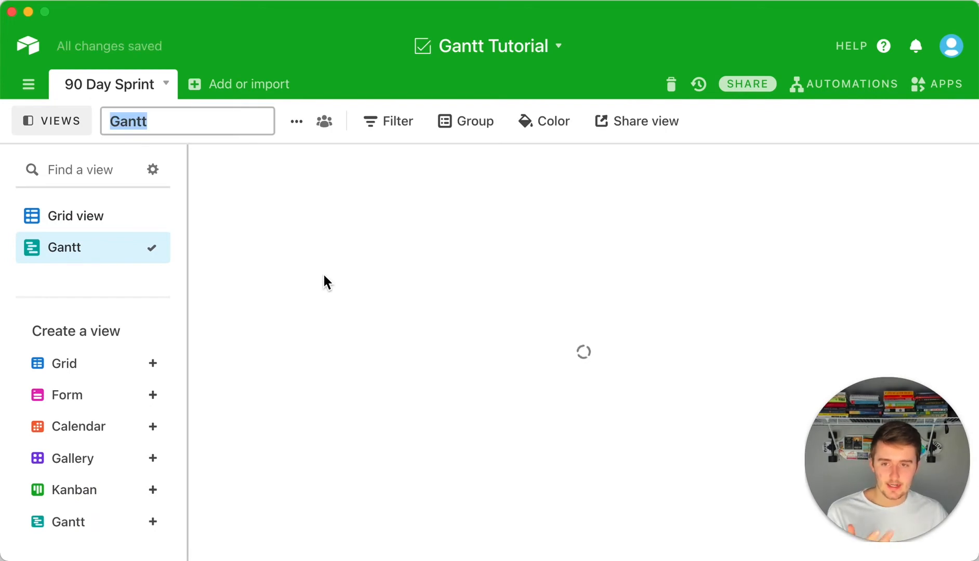
type("90 Day S")
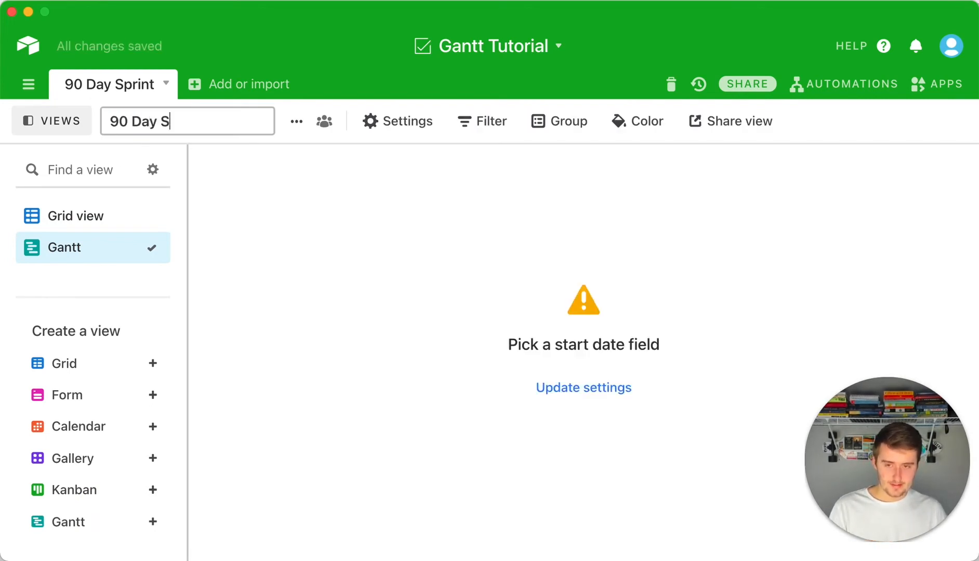
type("print")
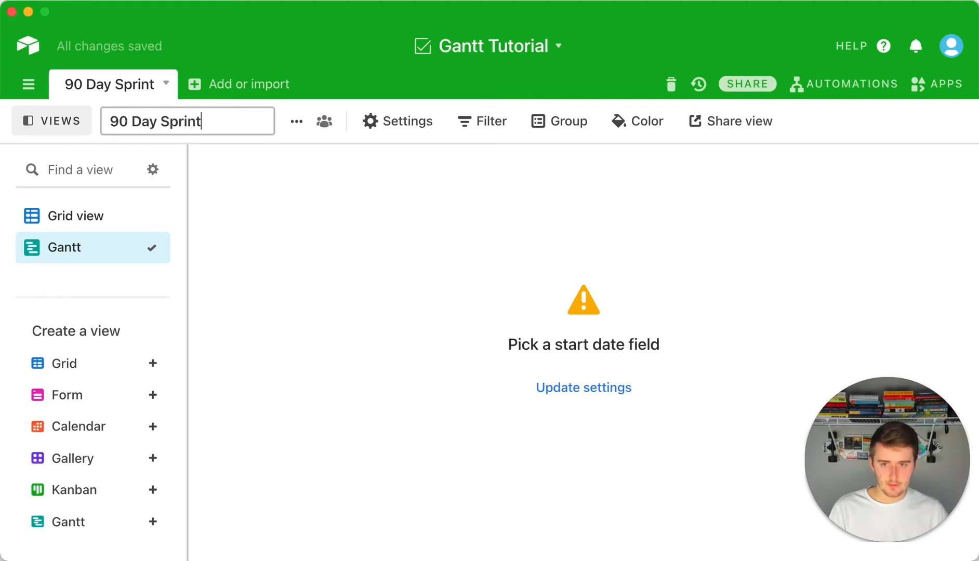
left_click(382, 351)
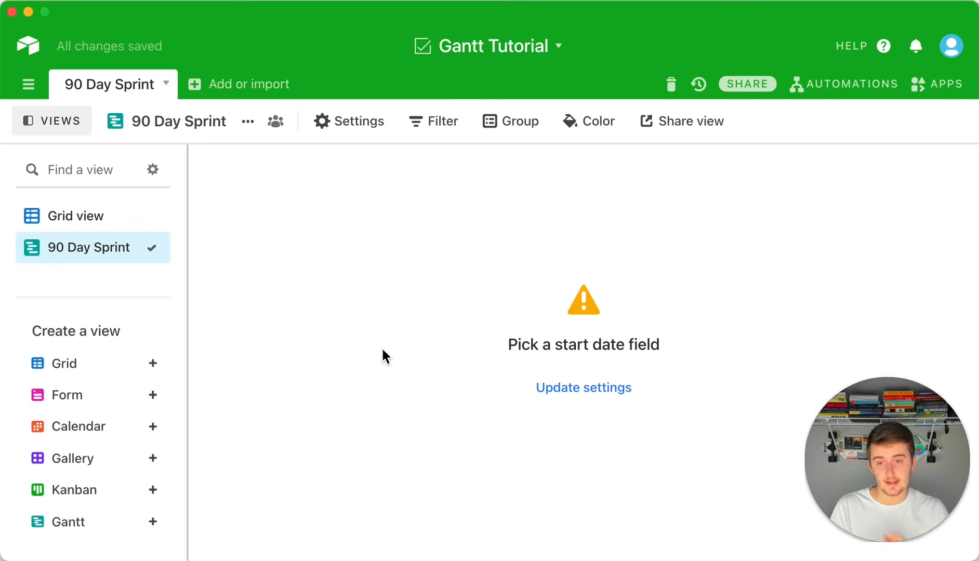
Set up the Gantt view's dates by creating the Start date field in Local format and a matching End date field.
left_click(550, 385)
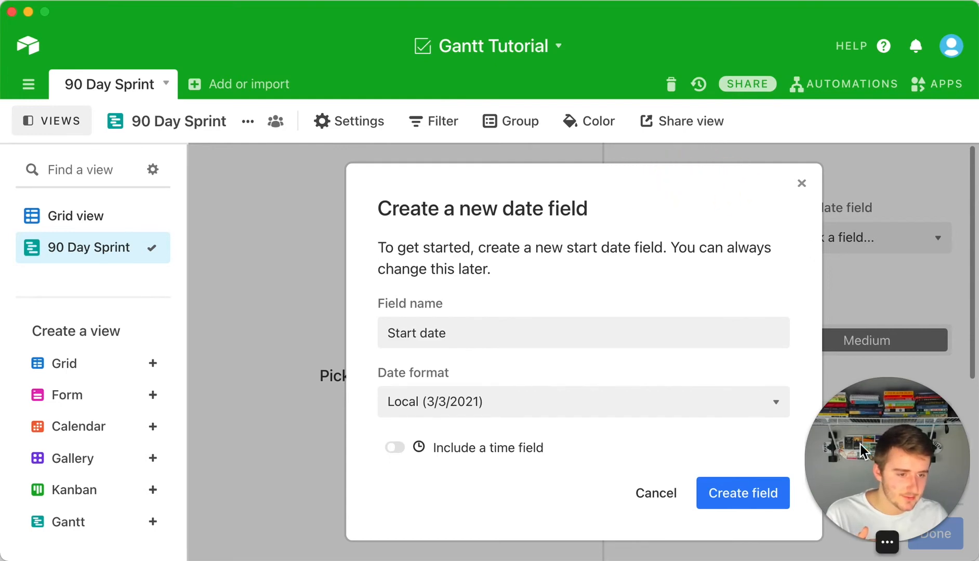
left_click_drag(860, 445, 900, 499)
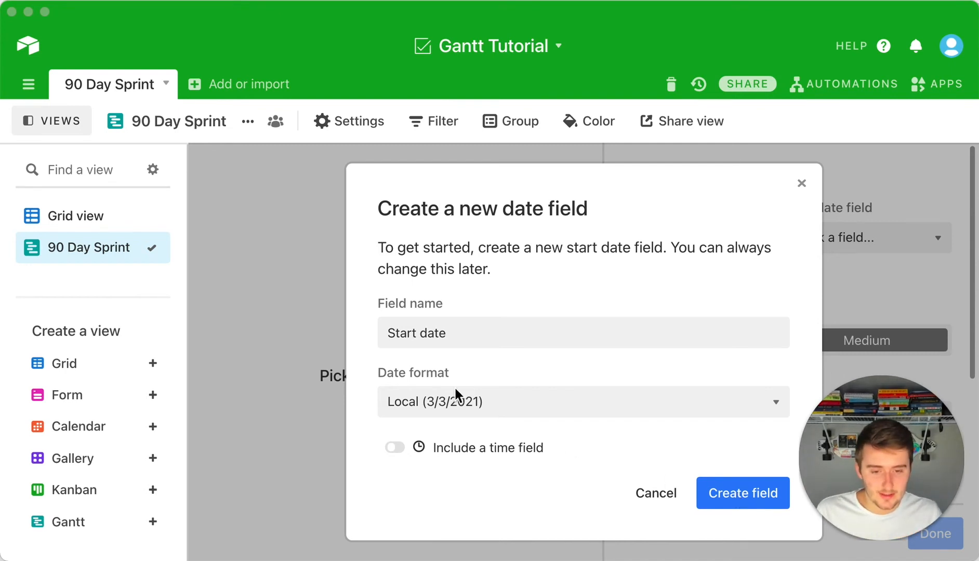
triple_click(442, 328)
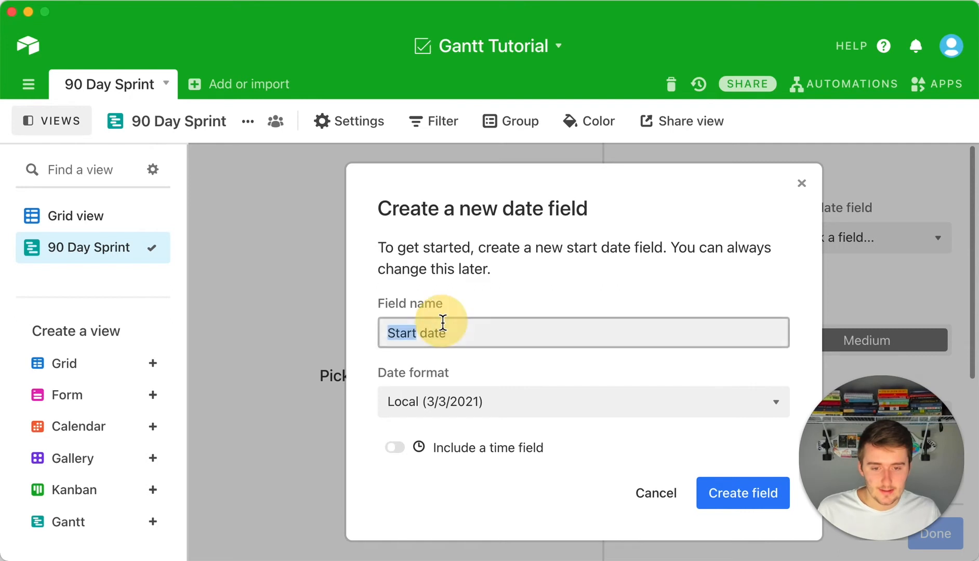
left_click(712, 489)
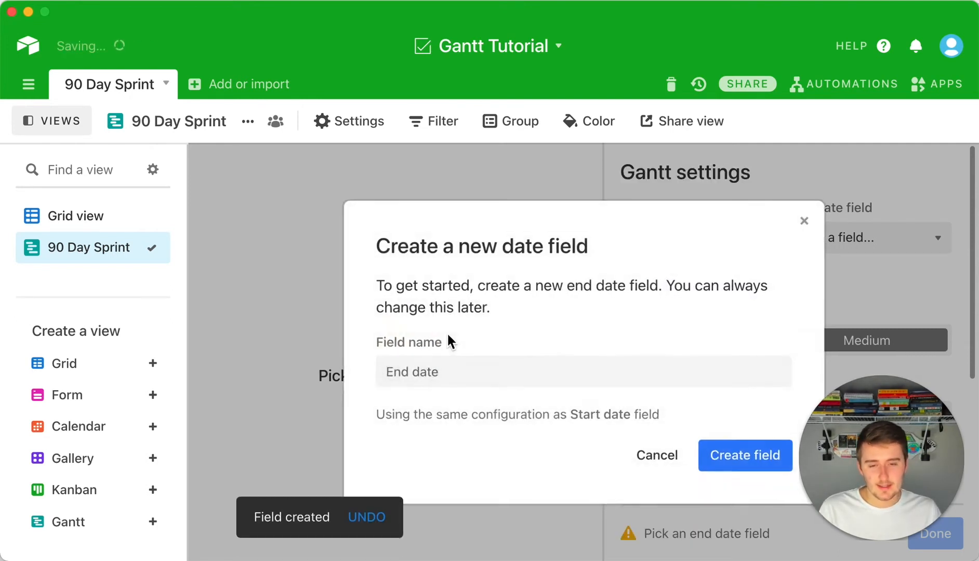
left_click(444, 371)
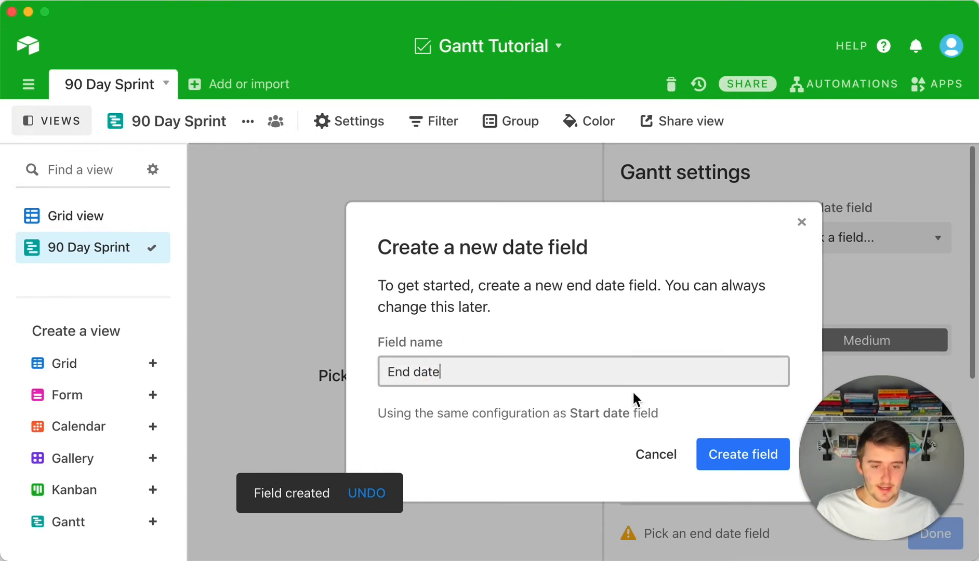
left_click(761, 458)
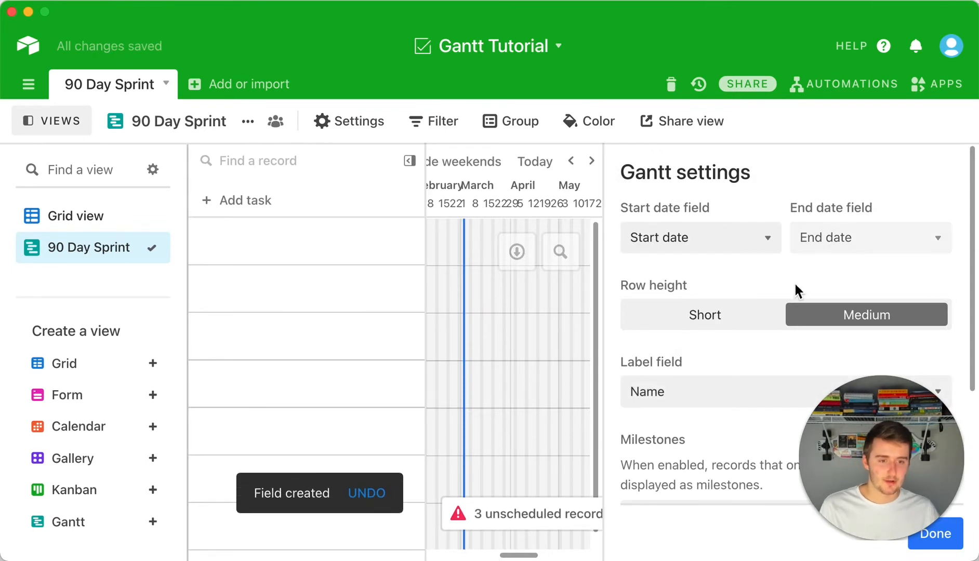
Compare the Short and Medium row heights in the Gantt settings, leaving the height at Medium.
left_click(749, 323)
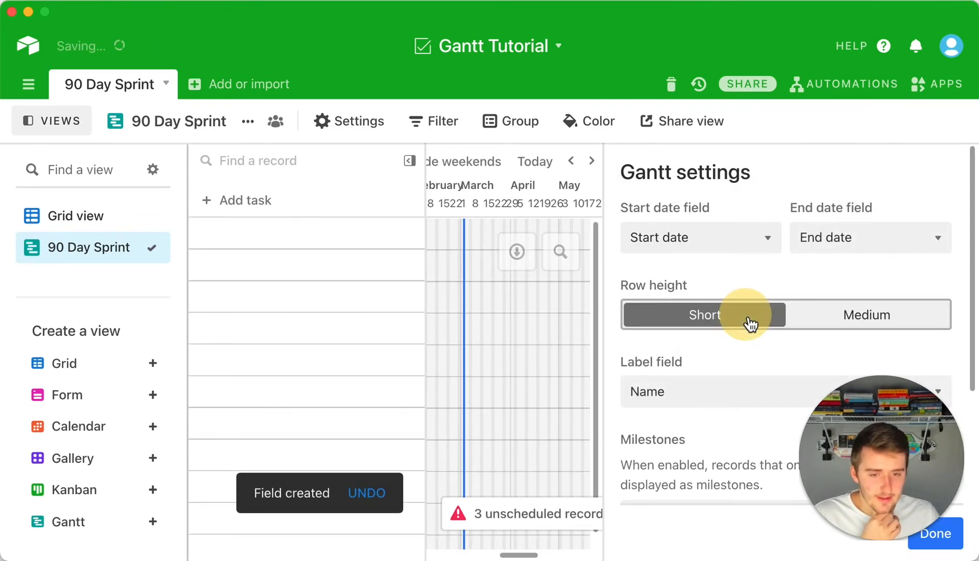
left_click(854, 321)
left_click(713, 317)
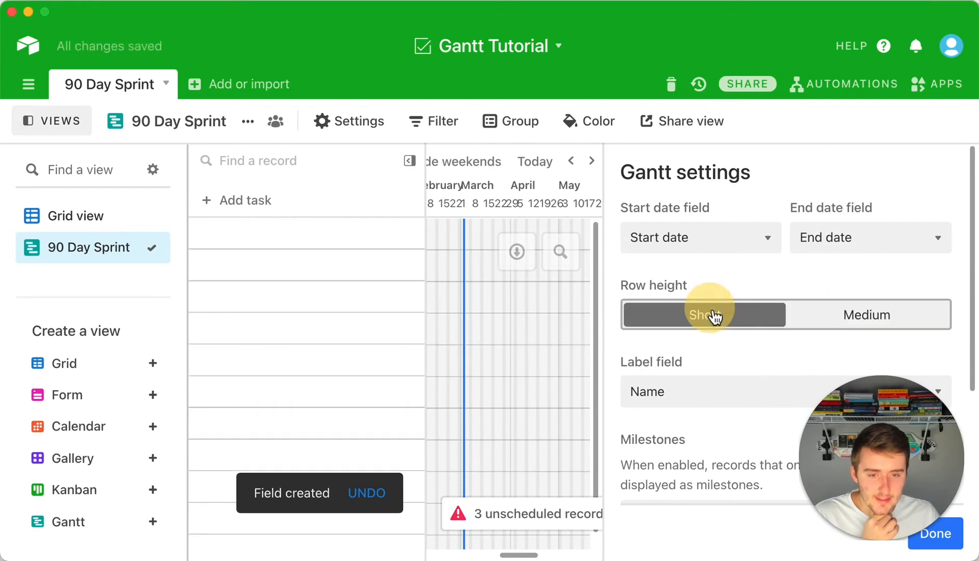
left_click(845, 315)
Enable milestones for the Gantt view.
left_click_drag(903, 407, 114, 406)
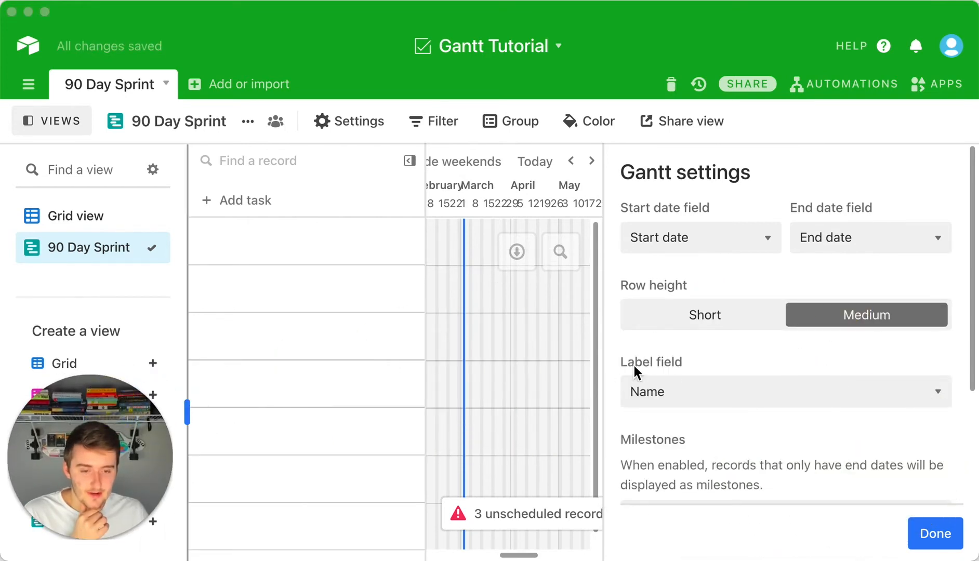
scroll(634, 366, "down", 3)
scroll(687, 275, "down", 3)
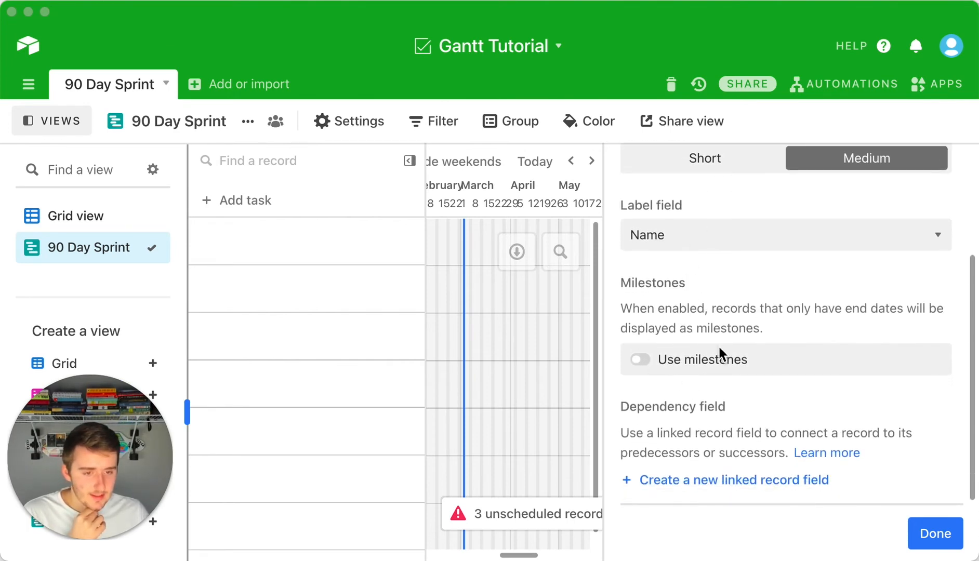
left_click(641, 360)
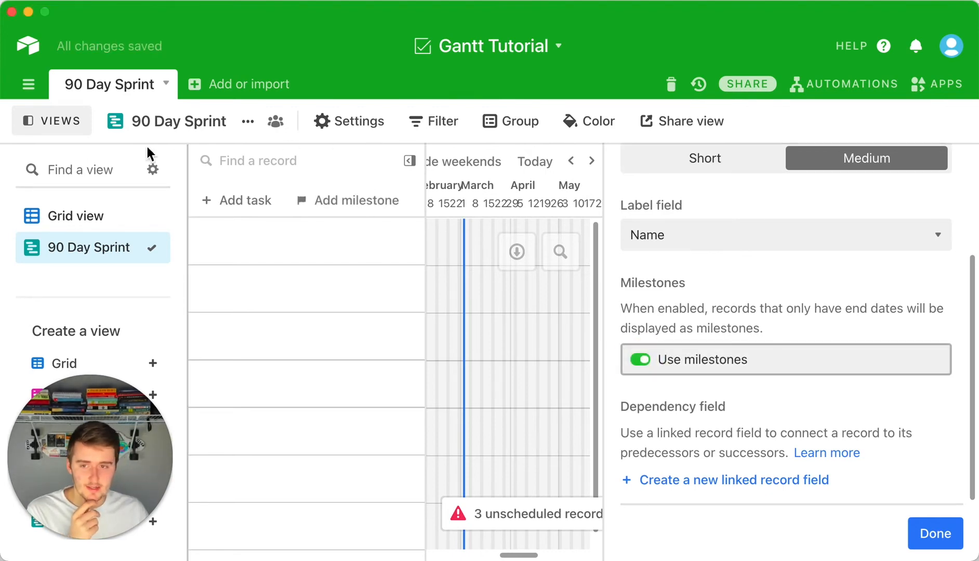
Collapse the views sidebar and switch to the table's Grid view.
left_click(49, 121)
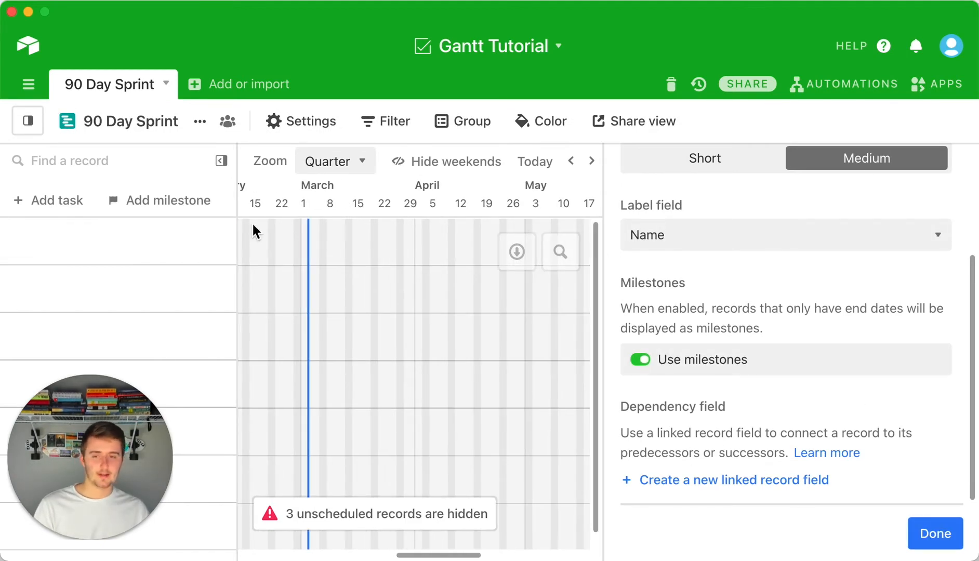
mouse_move(26, 125)
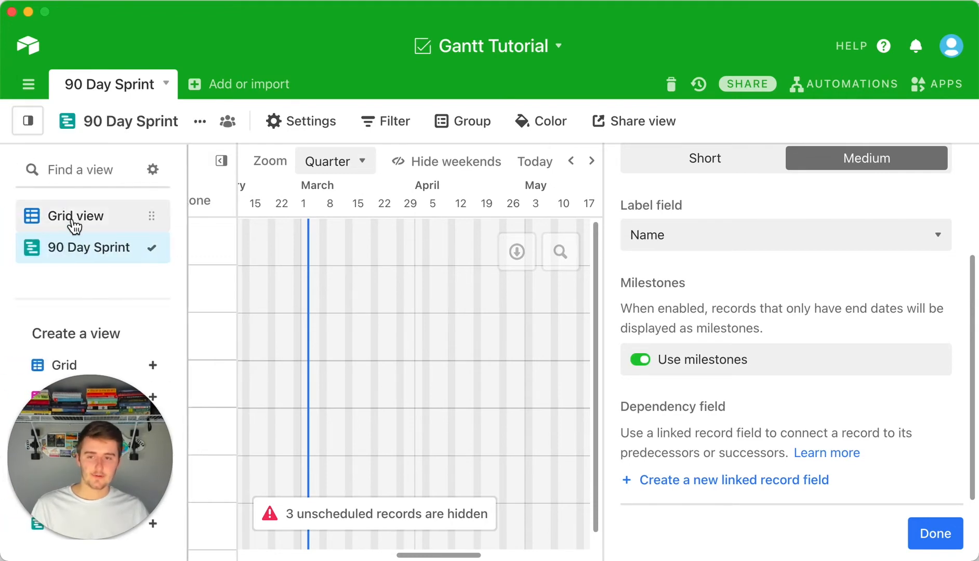
left_click(74, 221)
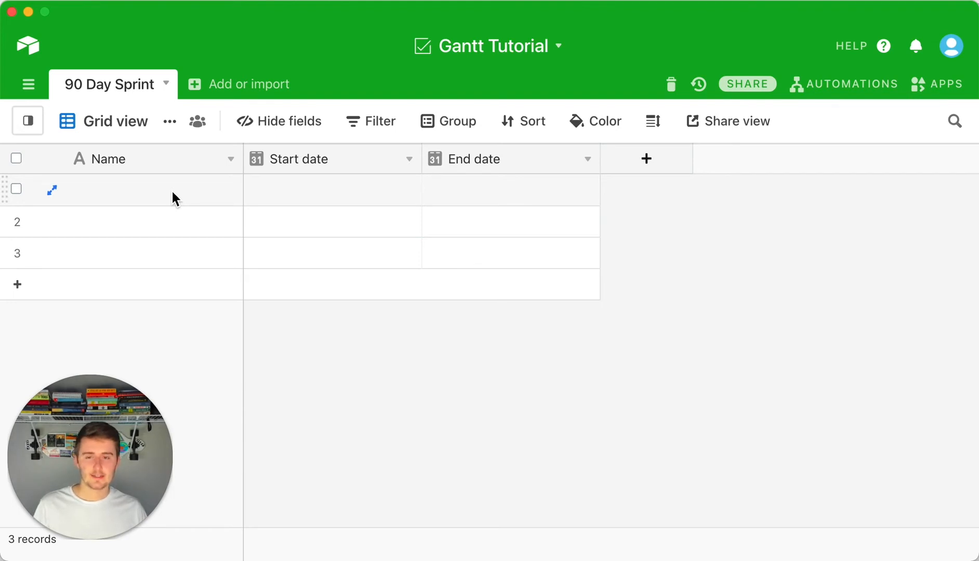
Fill the Name field with Project 1 through Project 9, one per record, adding records as needed.
left_click(172, 192)
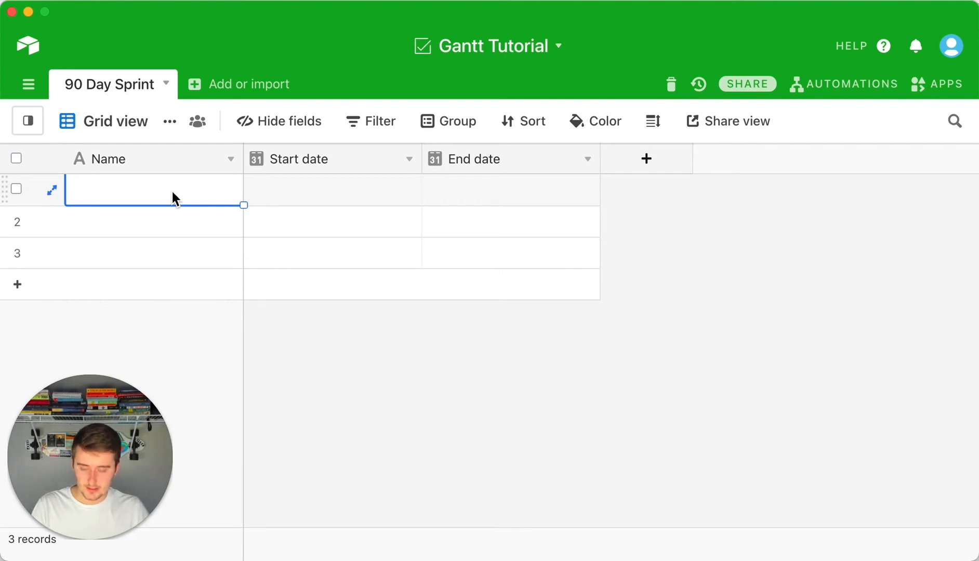
type("Project 1")
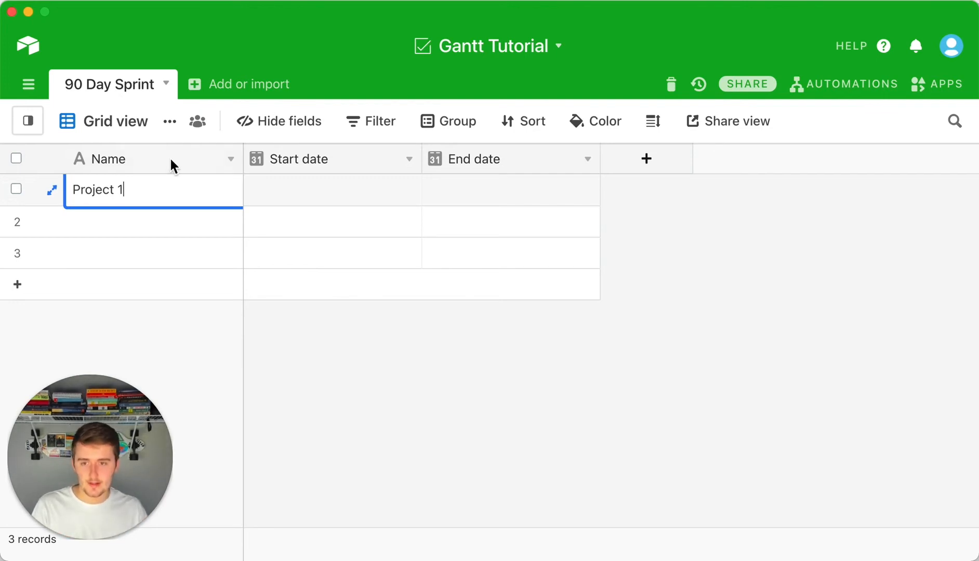
left_click(171, 221)
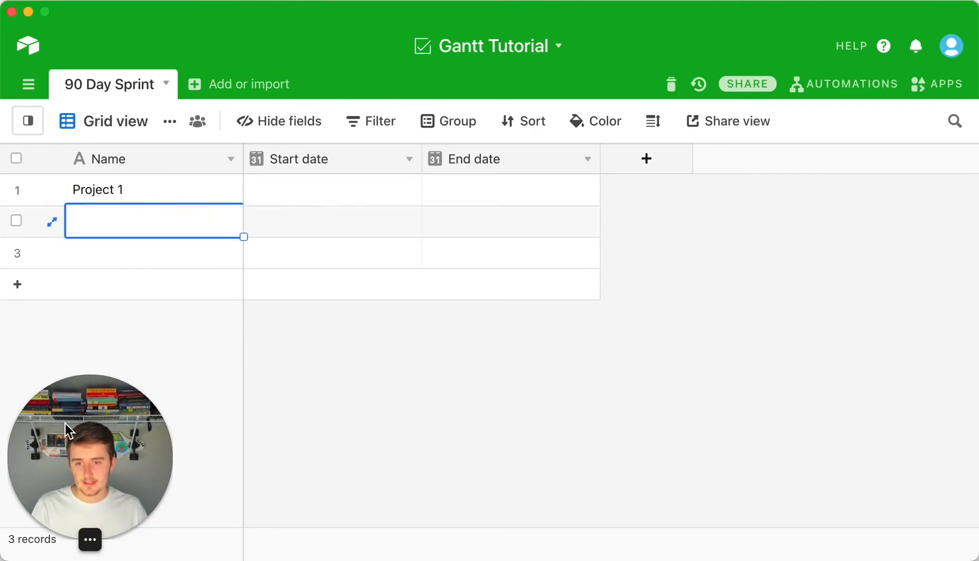
left_click(124, 284)
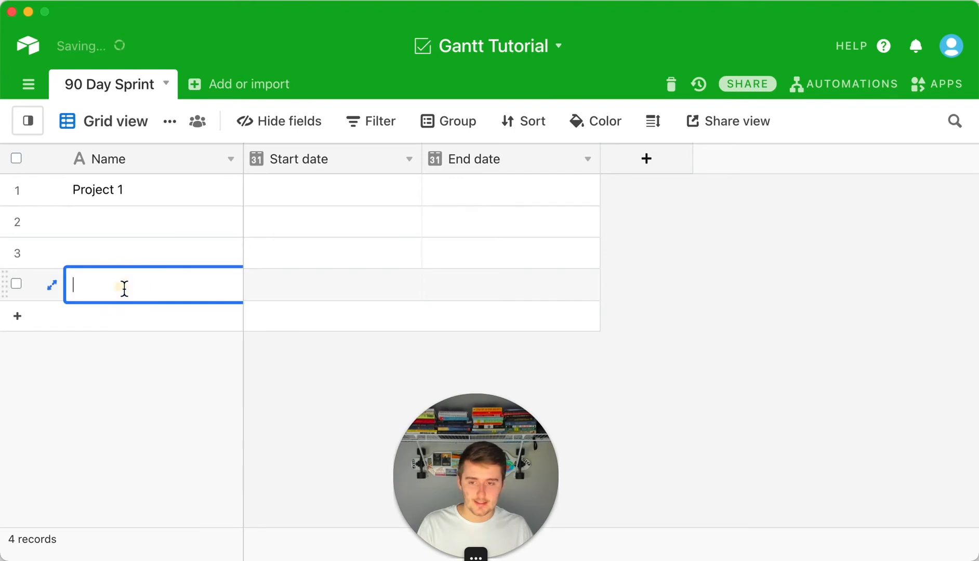
left_click(98, 209)
type("Pro")
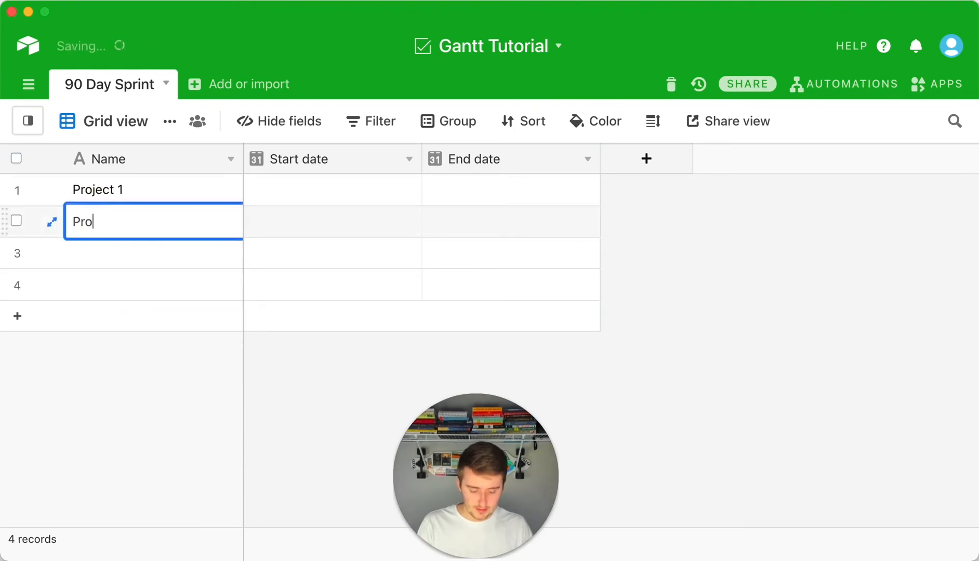
type("ject 2")
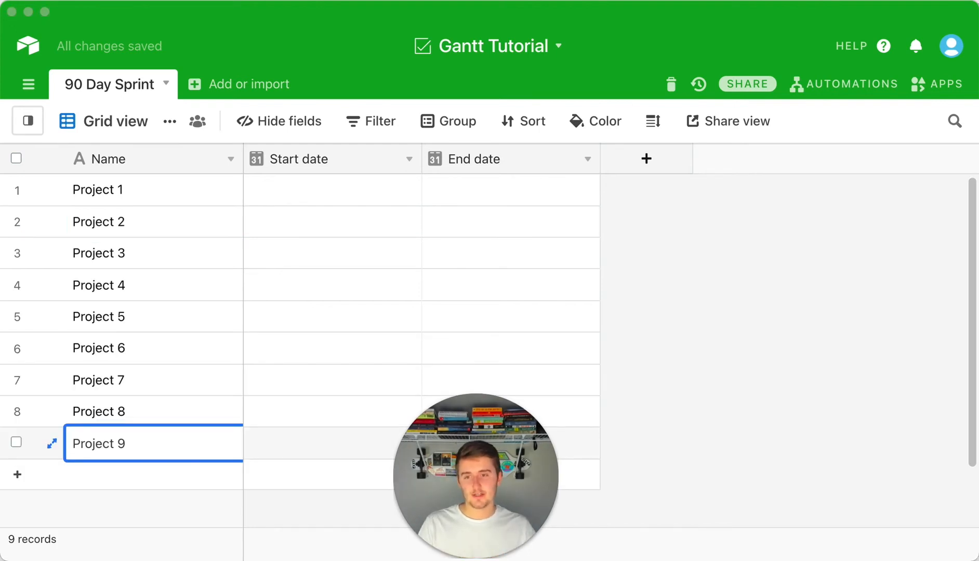
left_click_drag(503, 470, 891, 447)
left_click(353, 190)
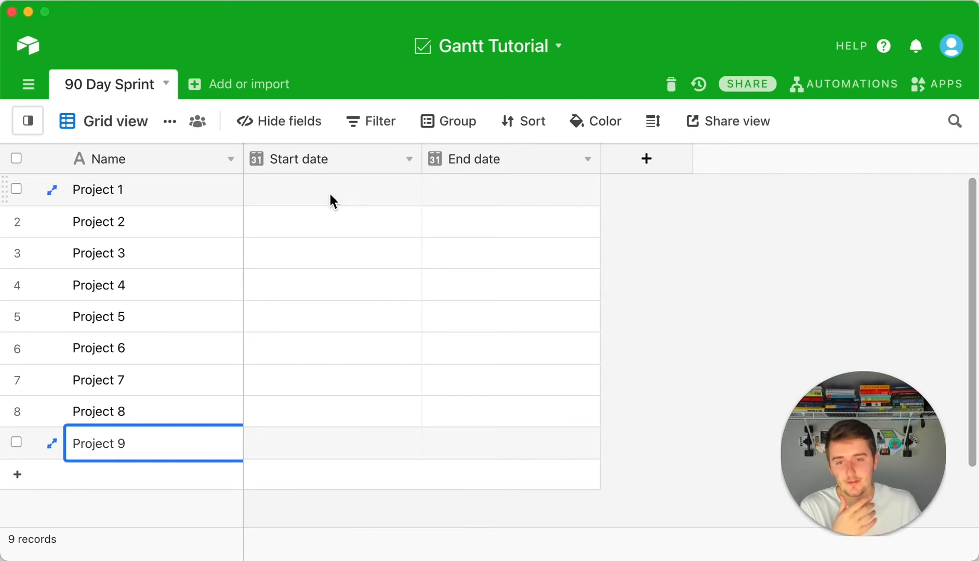
Set Project 1's start date to 4/1/2021 and its end date to 4/11/2021.
left_click(330, 194)
left_click(330, 195)
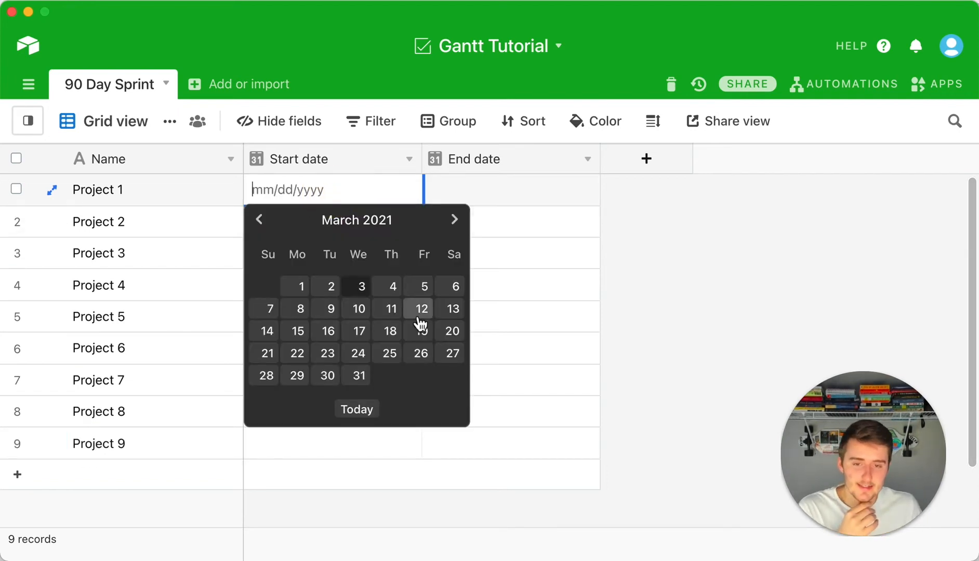
left_click(456, 221)
left_click(399, 287)
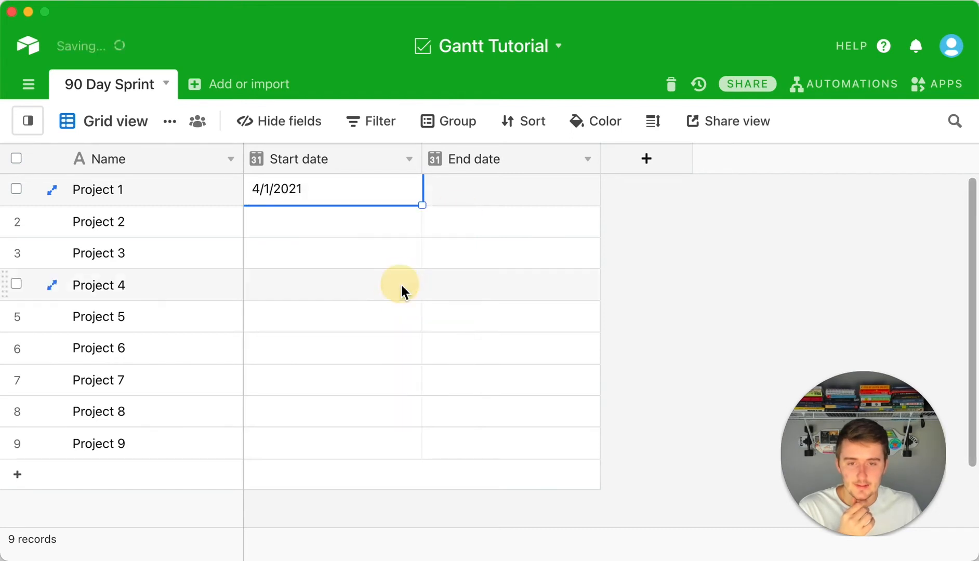
double_click(477, 183)
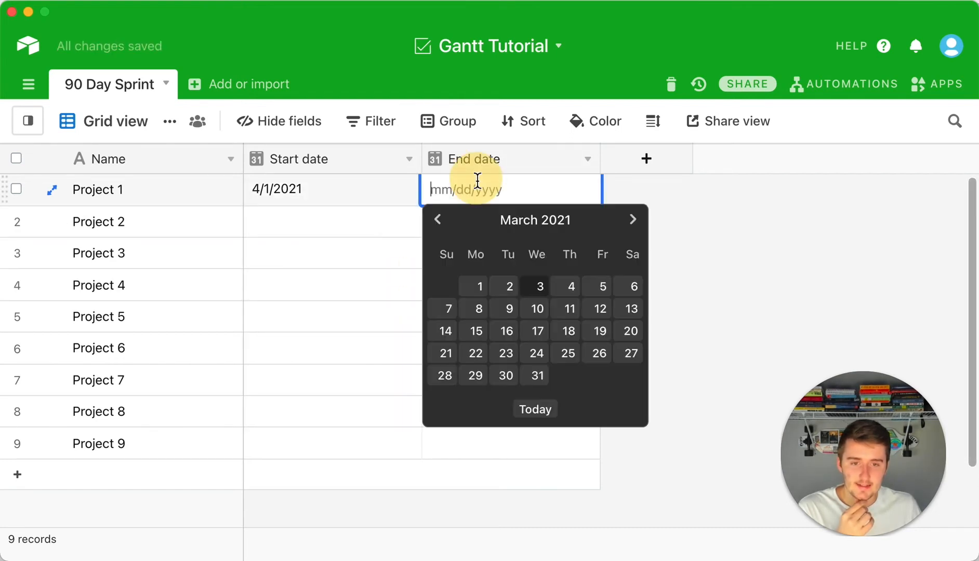
left_click(632, 220)
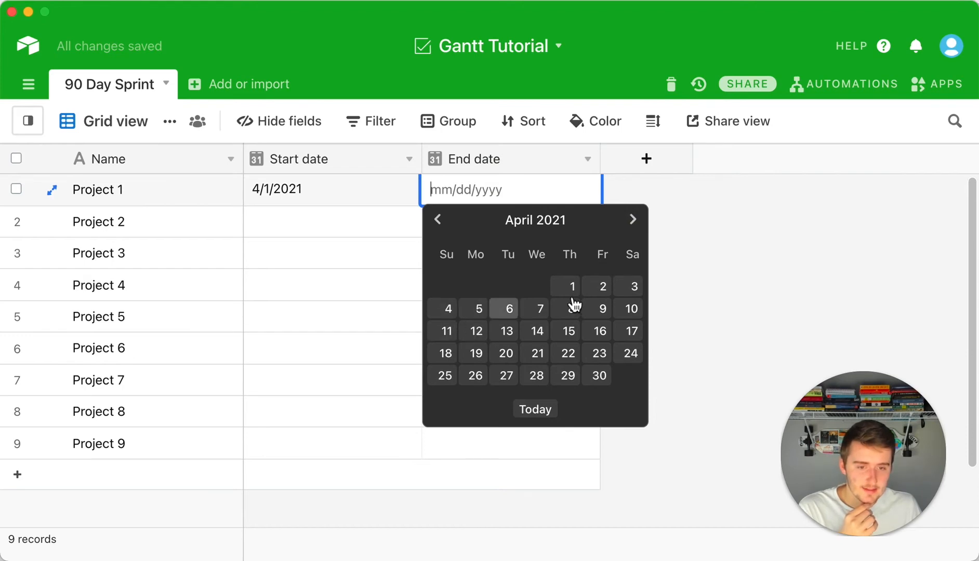
left_click(631, 308)
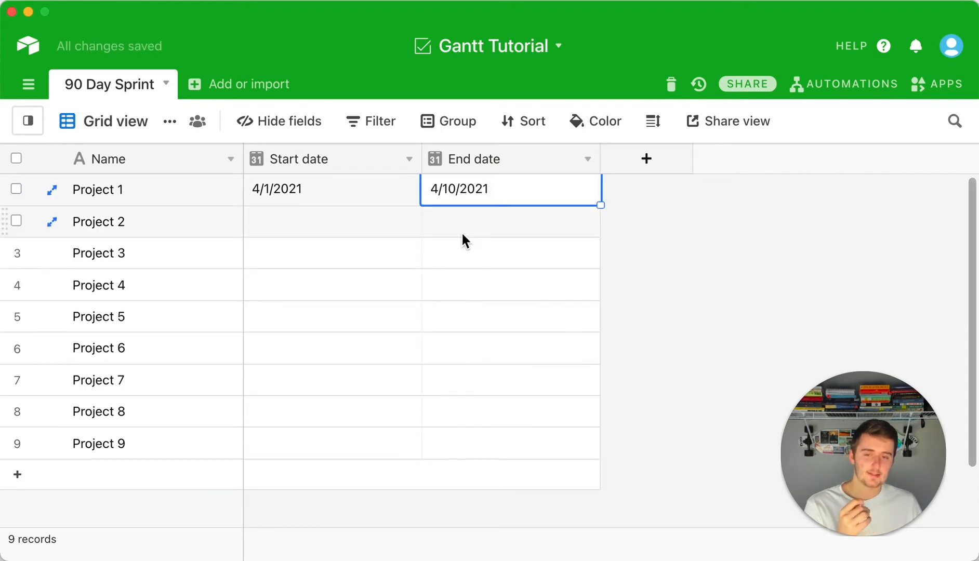
left_click(507, 187)
left_click(451, 337)
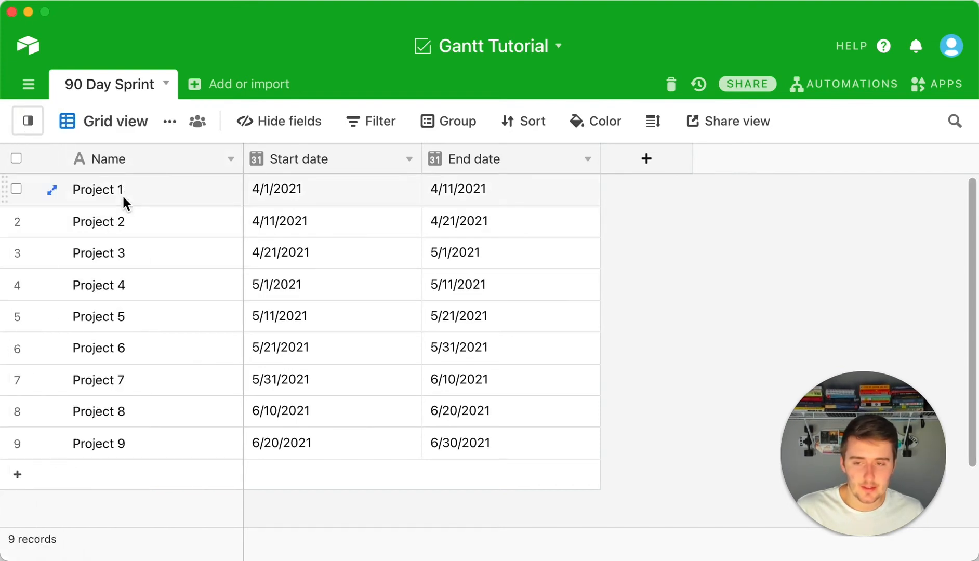
Switch to the 90 Day Sprint Gantt view and examine how Project 1 through Project 9 are laid out along the timeline.
left_click_drag(122, 192, 167, 432)
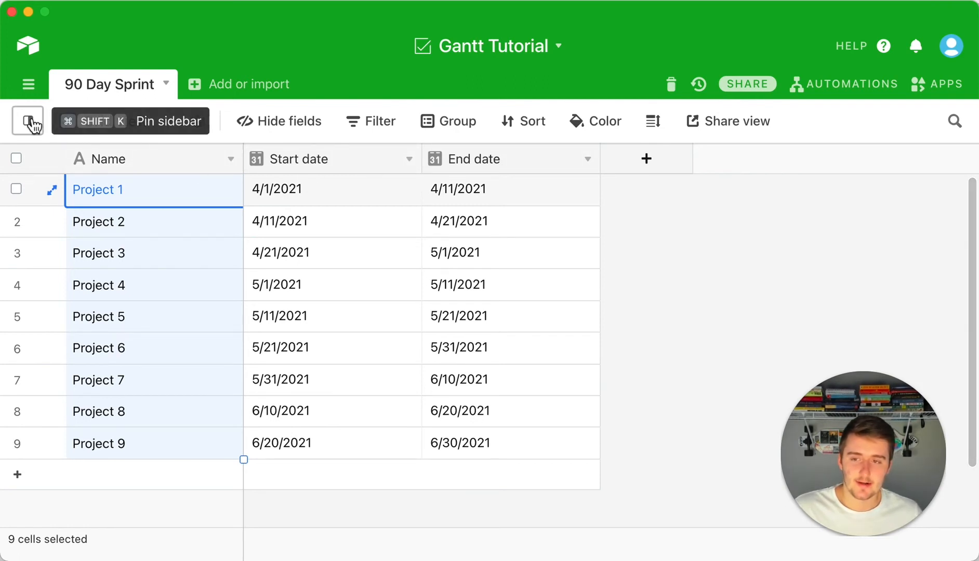
mouse_move(31, 124)
left_click(76, 256)
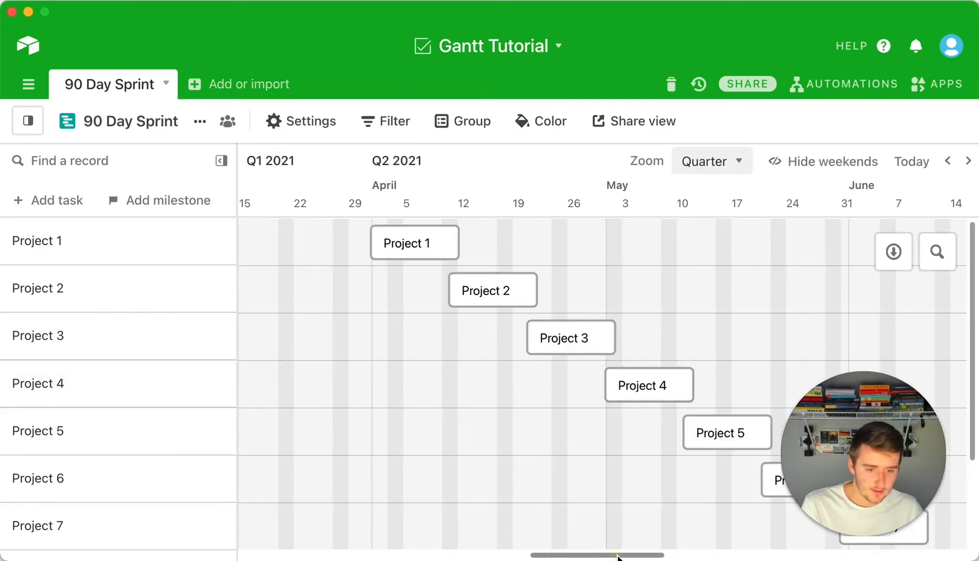
left_click_drag(617, 557, 668, 554)
scroll(683, 385, "down", 3)
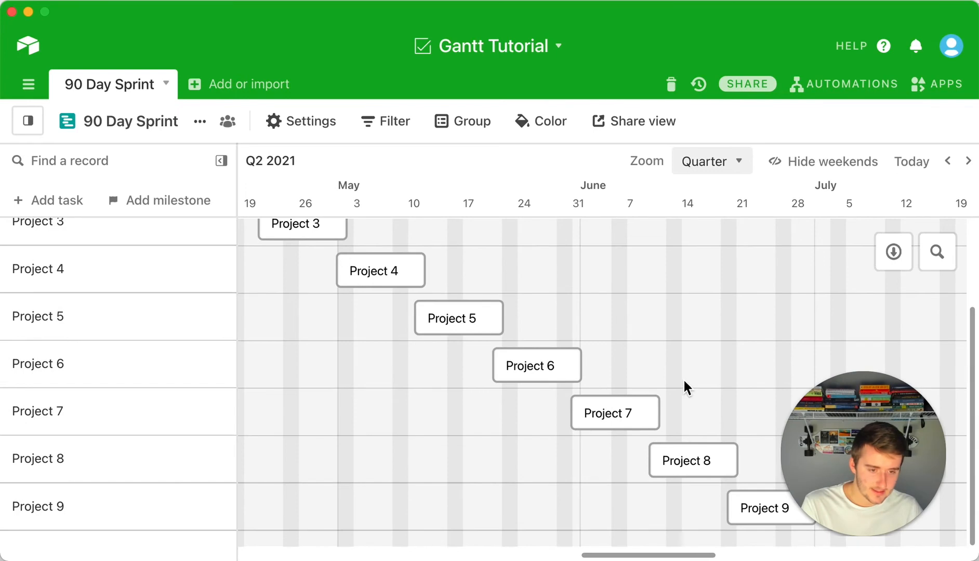
mouse_move(624, 555)
left_mouse_down()
mouse_move(430, 554)
mouse_move(641, 556)
left_mouse_up()
scroll(570, 557, "up", 2)
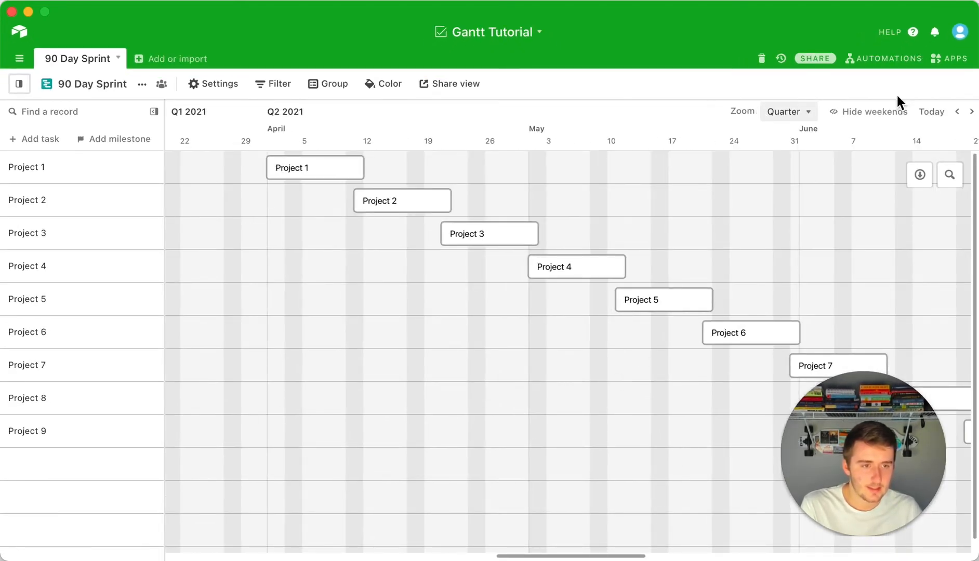
mouse_move(578, 556)
left_mouse_down()
mouse_move(657, 546)
mouse_move(589, 554)
left_mouse_up()
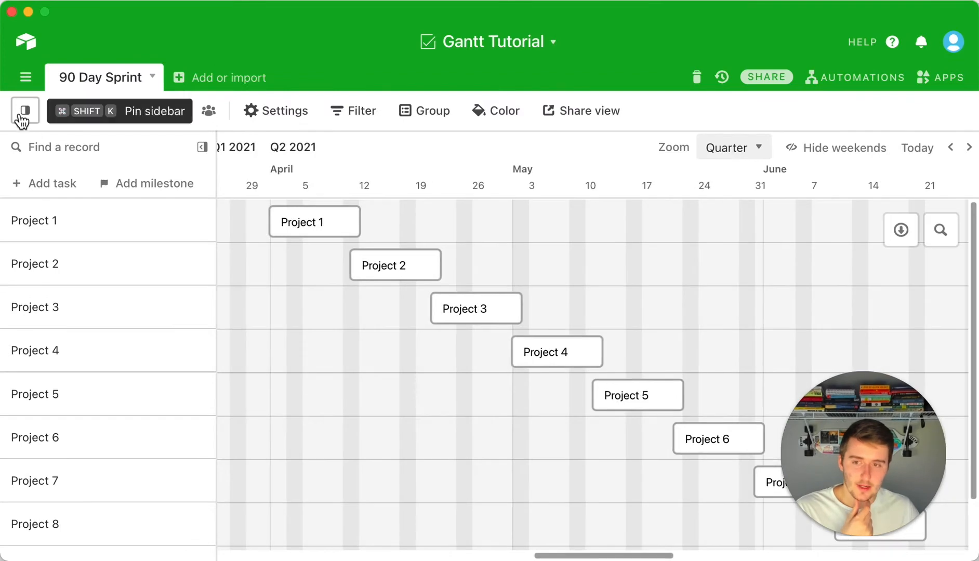
In the Grid view, add a Dependencies field that links to records in the 90 Day Sprint table, without adding lookup fields.
mouse_move(21, 106)
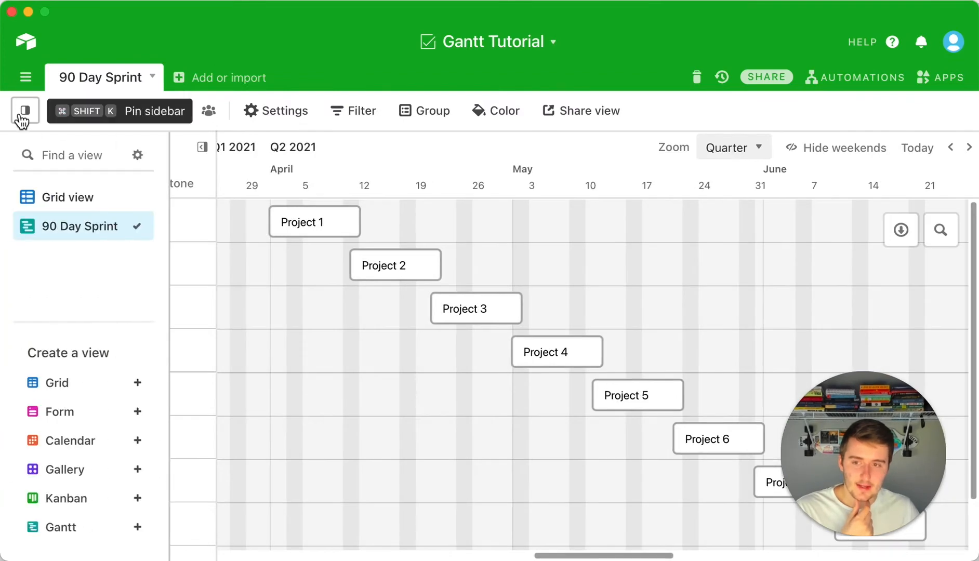
left_click(87, 198)
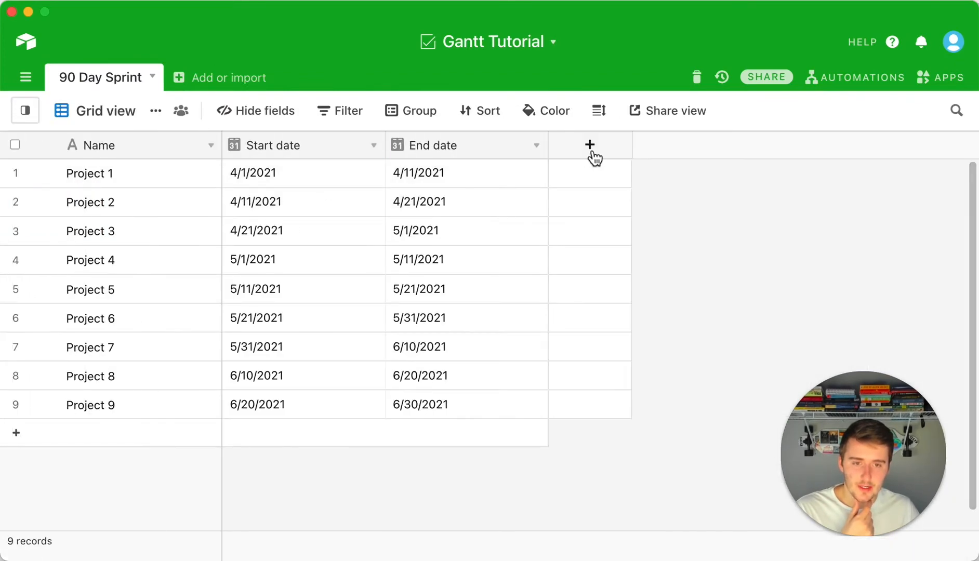
left_click(592, 151)
left_click(612, 275)
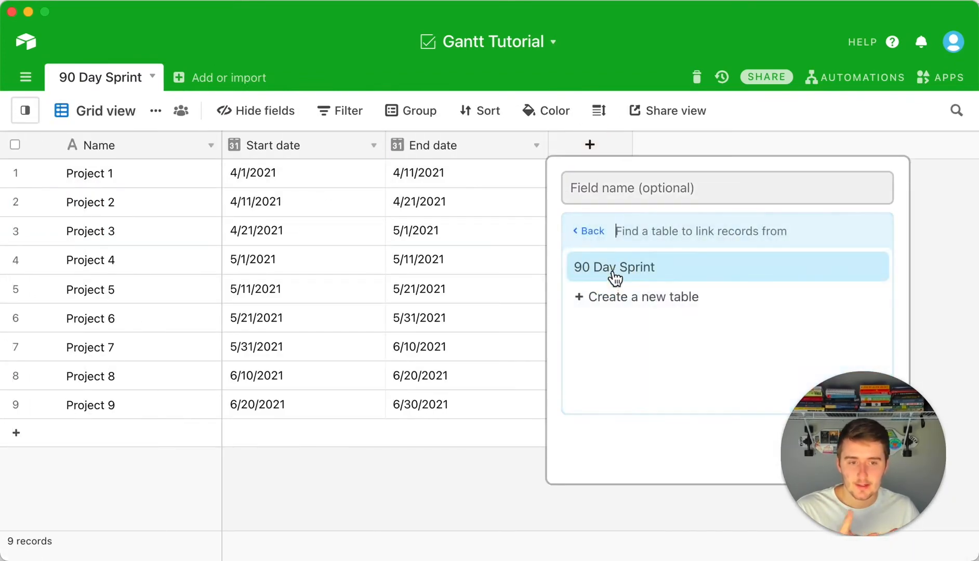
left_click(640, 275)
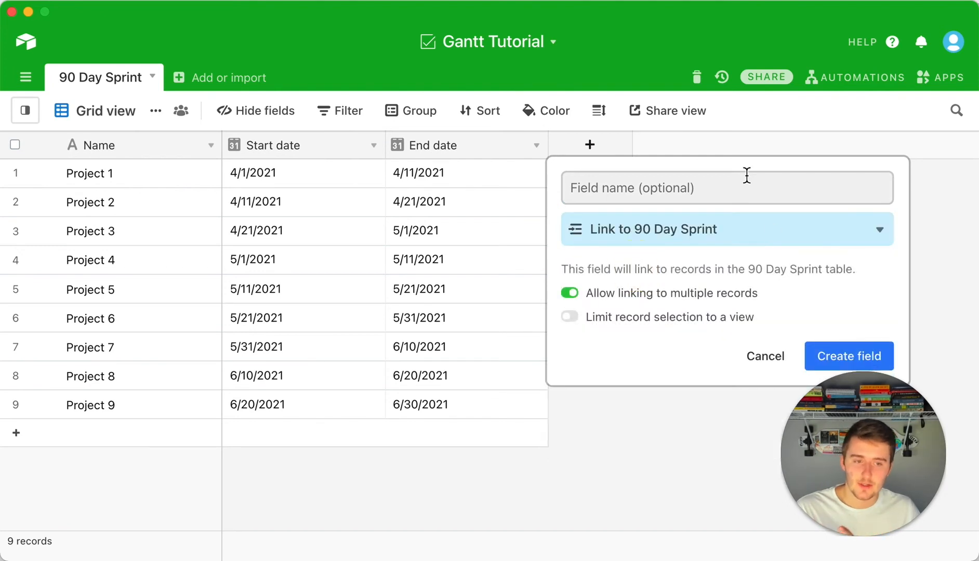
left_click(742, 189)
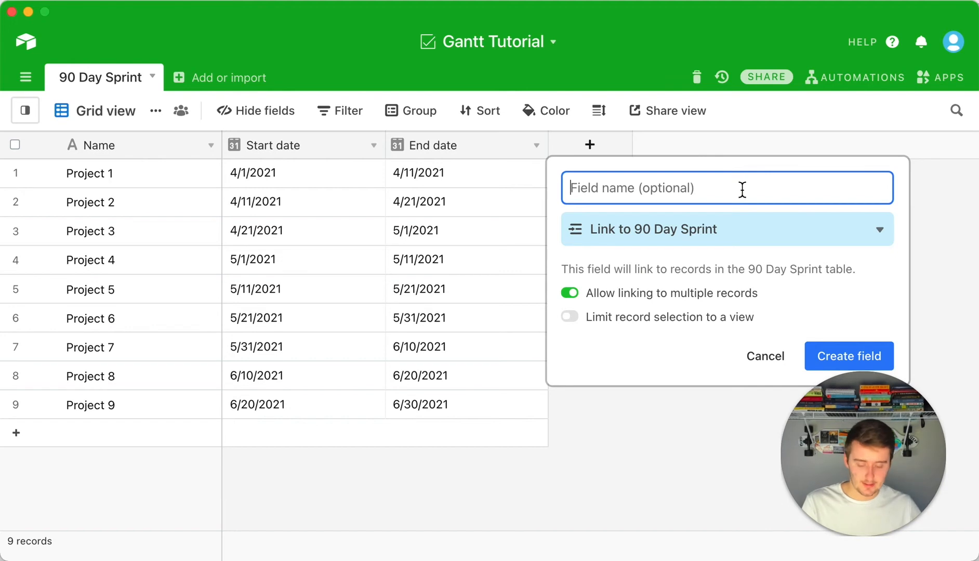
type("Dependencies")
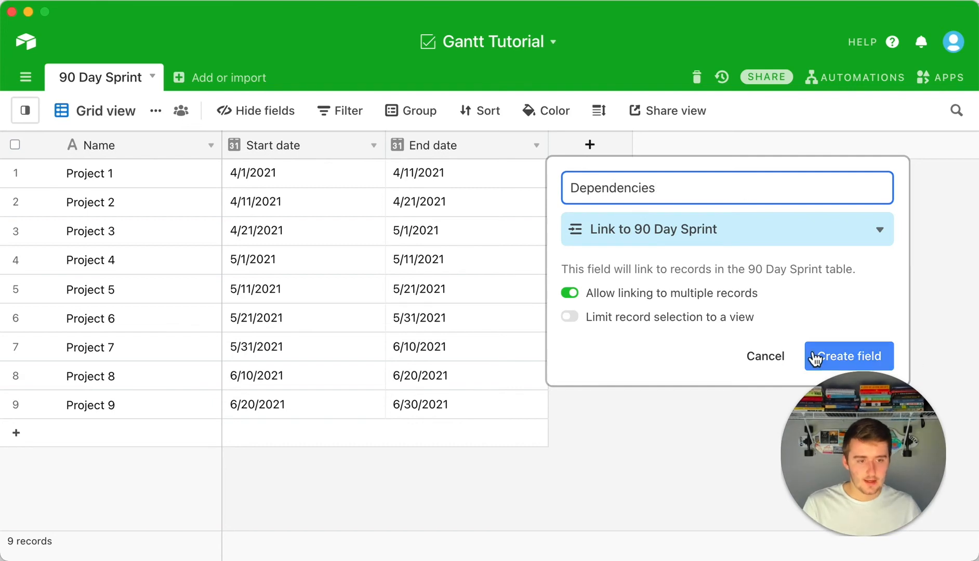
left_click(861, 359)
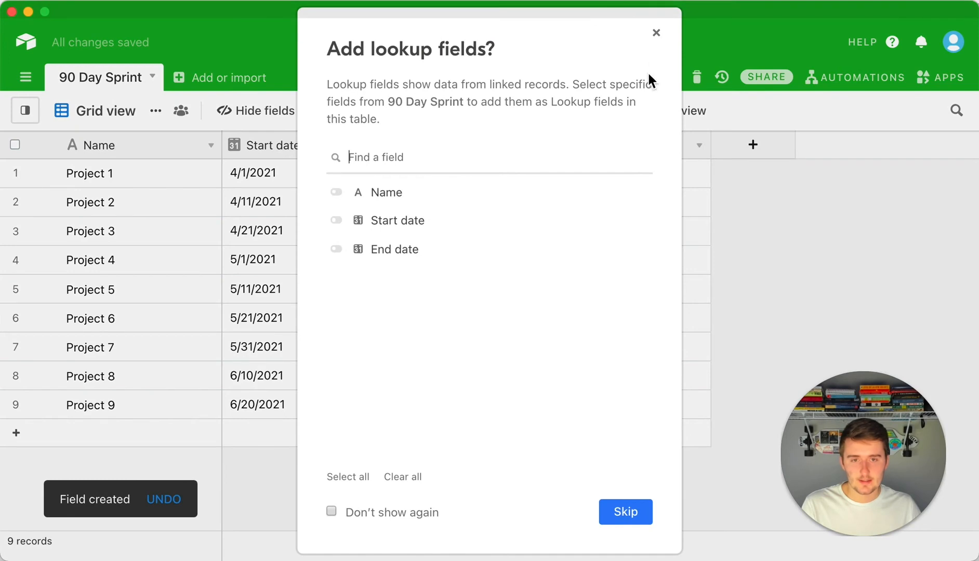
left_click(635, 521)
In the Dependencies field, link Project 2 to Project 1 and Project 3 to Project 2.
left_click(603, 171)
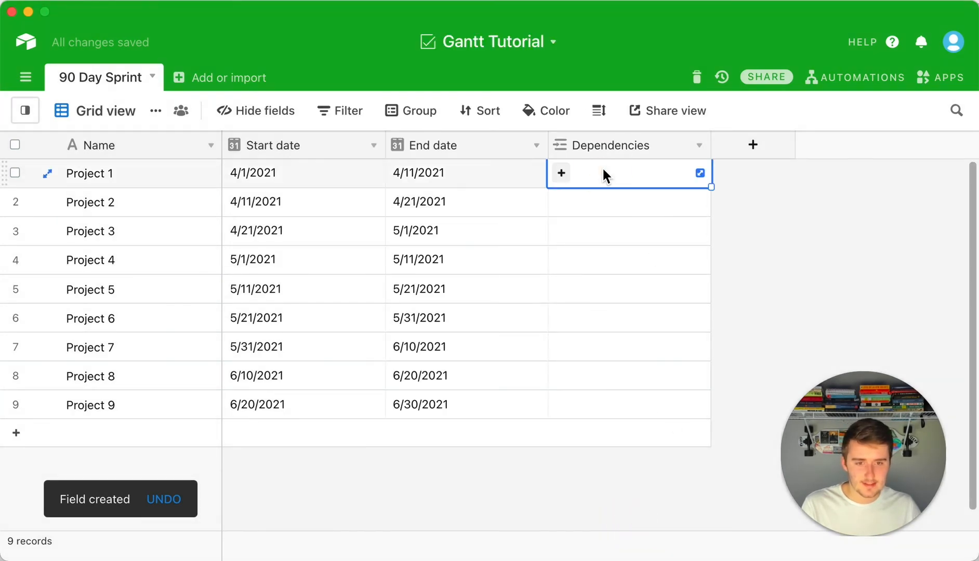
left_click(562, 206)
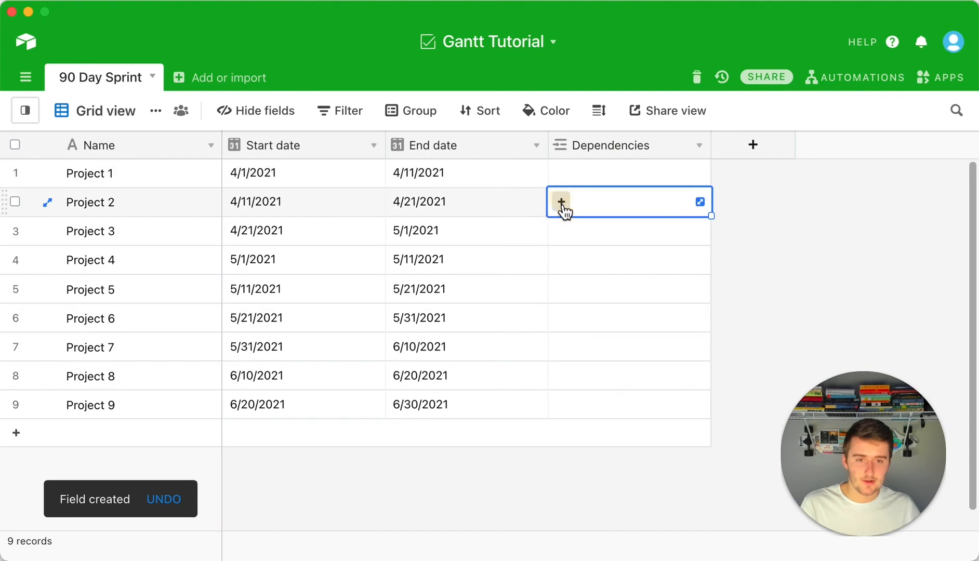
left_click(561, 204)
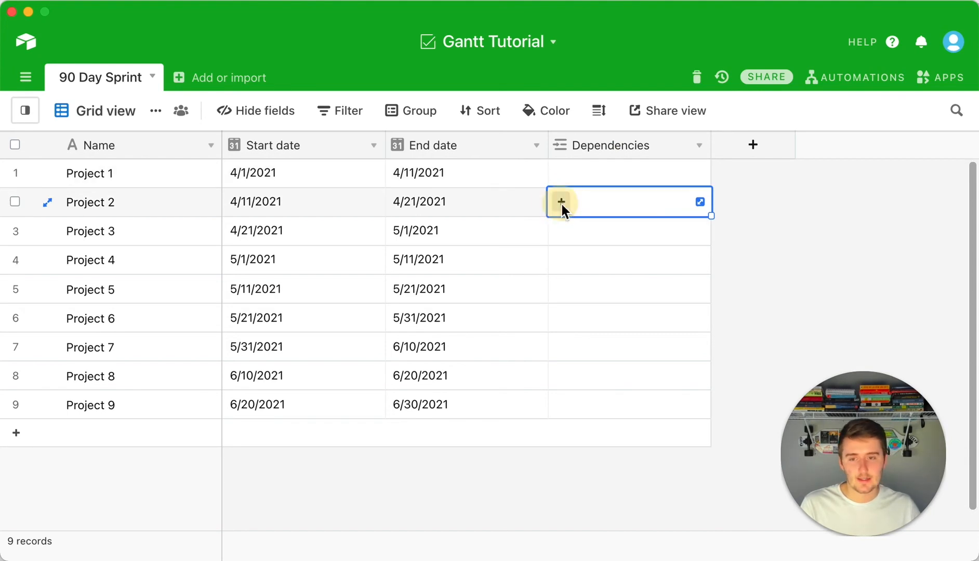
left_click(502, 134)
left_click(578, 231)
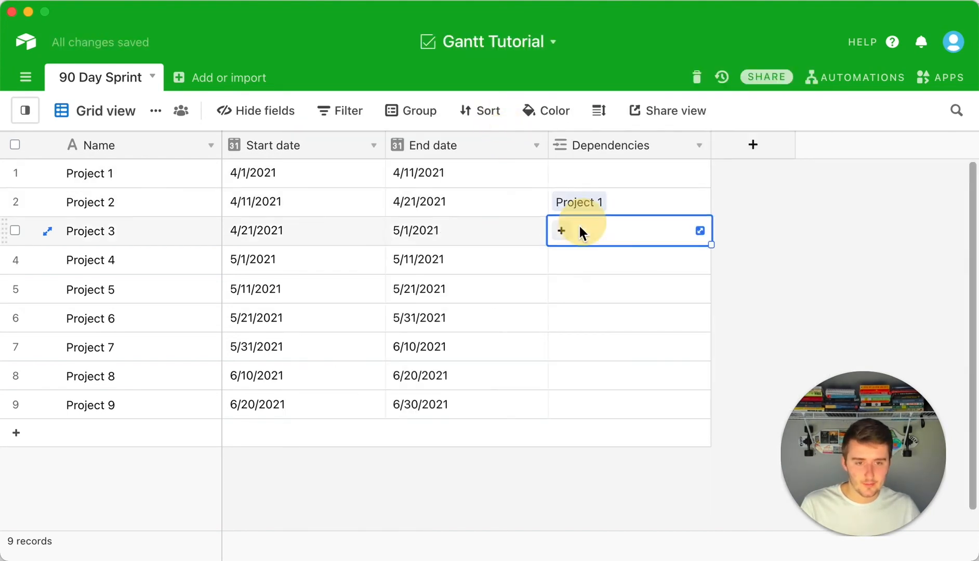
left_click(562, 232)
left_click(489, 210)
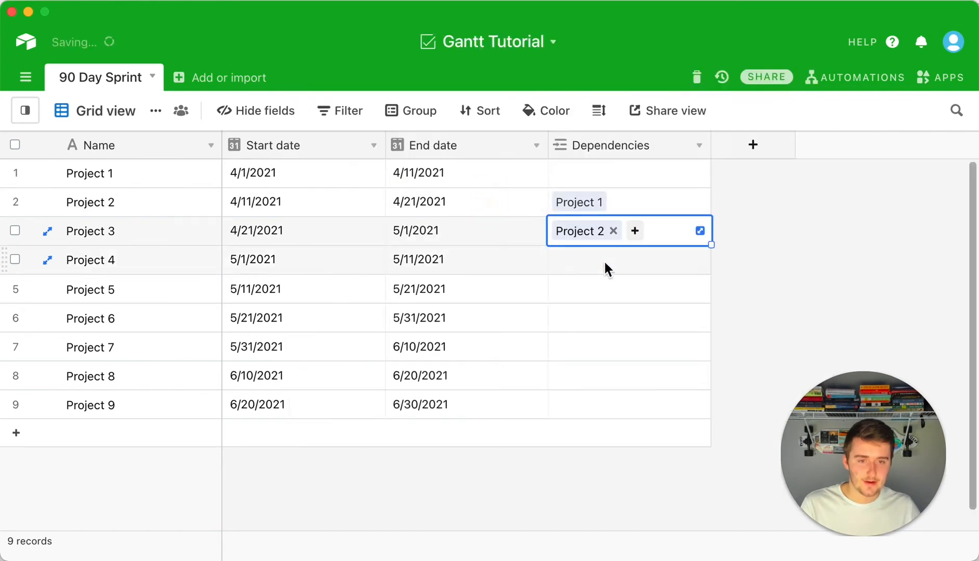
Link Project 4 to Project 3 and Project 5 to Project 4 in the Dependencies field.
left_click(569, 263)
left_click(557, 262)
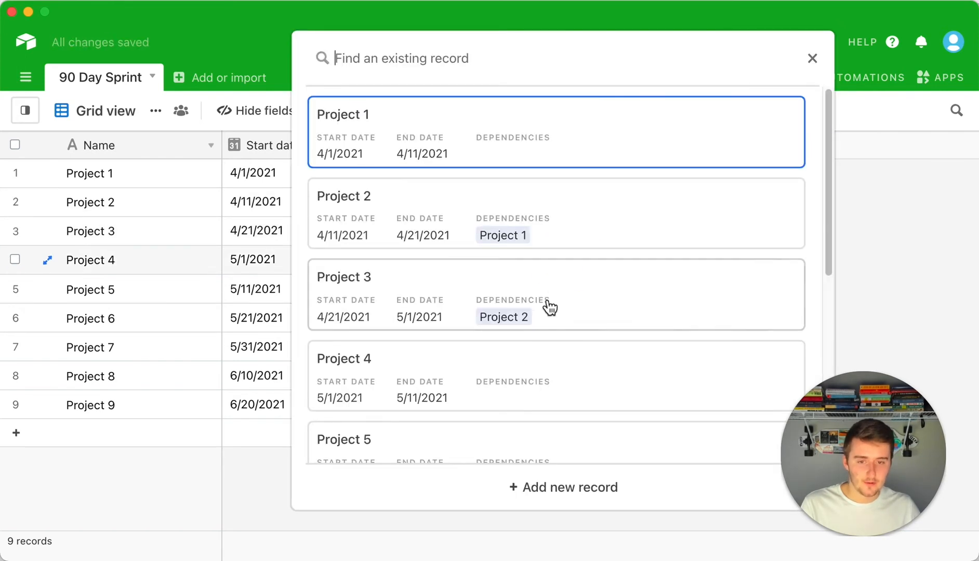
left_click(551, 306)
left_click(574, 289)
left_click(562, 289)
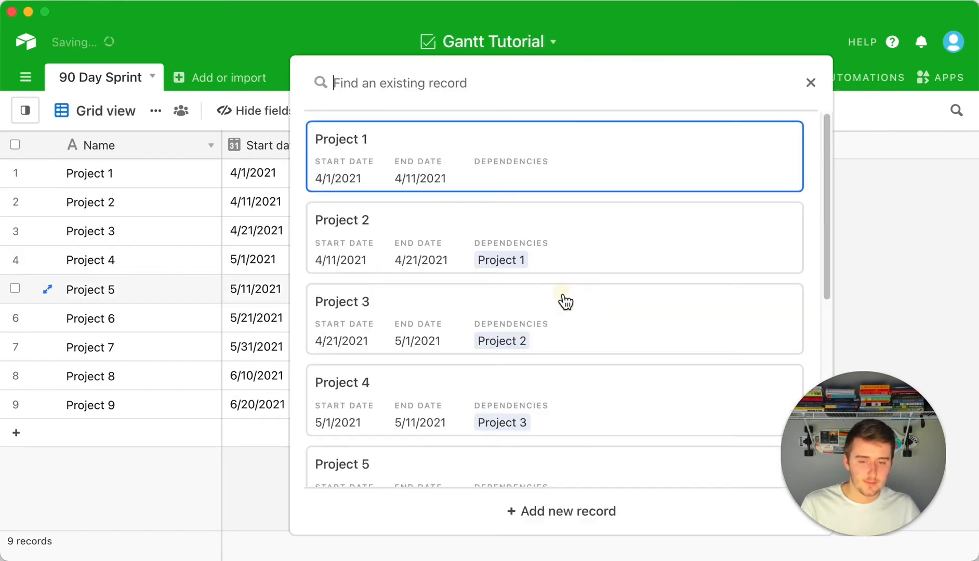
left_click(500, 398)
Link Project 6 to Project 5 and Project 7 to Project 6 in the Dependencies field.
left_click(563, 318)
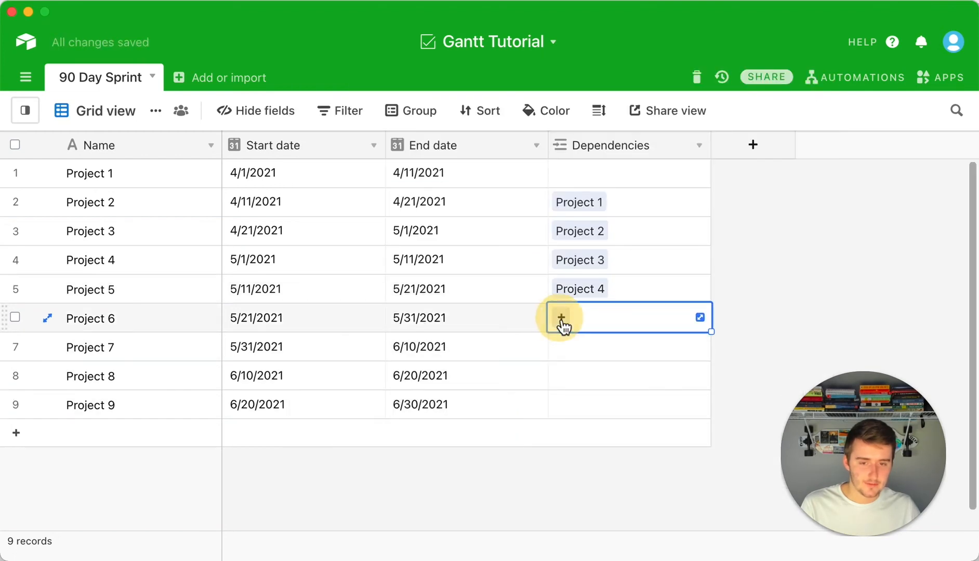
left_click(557, 319)
scroll(561, 349, "down", 1)
scroll(562, 352, "down", 2)
left_click(552, 373)
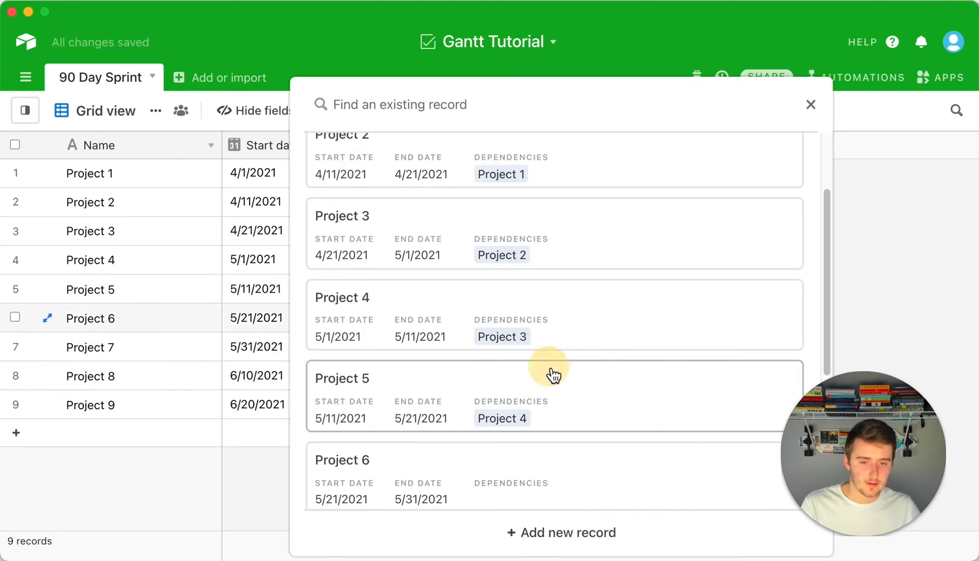
left_click(562, 353)
left_click(561, 346)
scroll(595, 382, "down", 3)
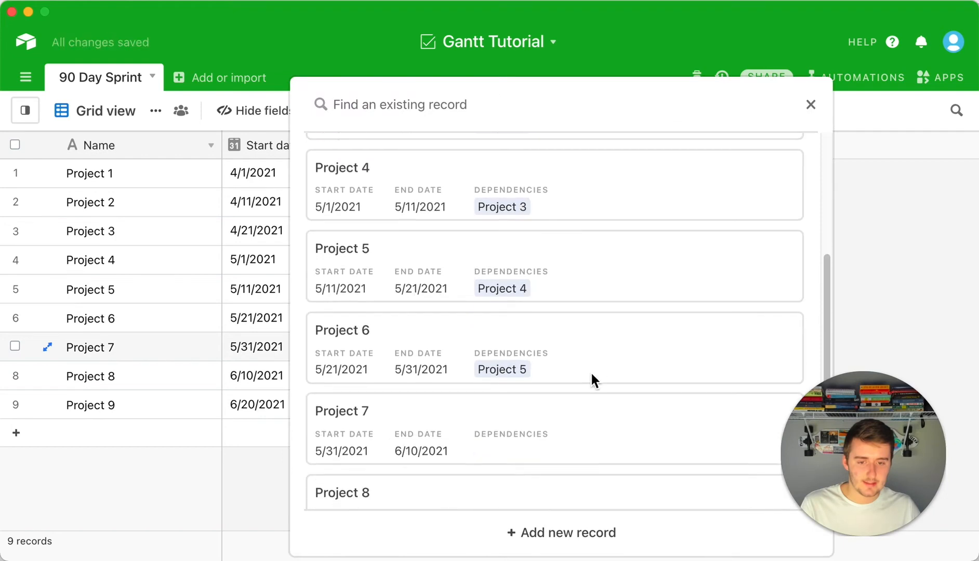
left_click(557, 352)
Link Project 8 to Project 7 and Project 9 to Project 8 in the Dependencies field.
left_click(564, 375)
left_click(561, 375)
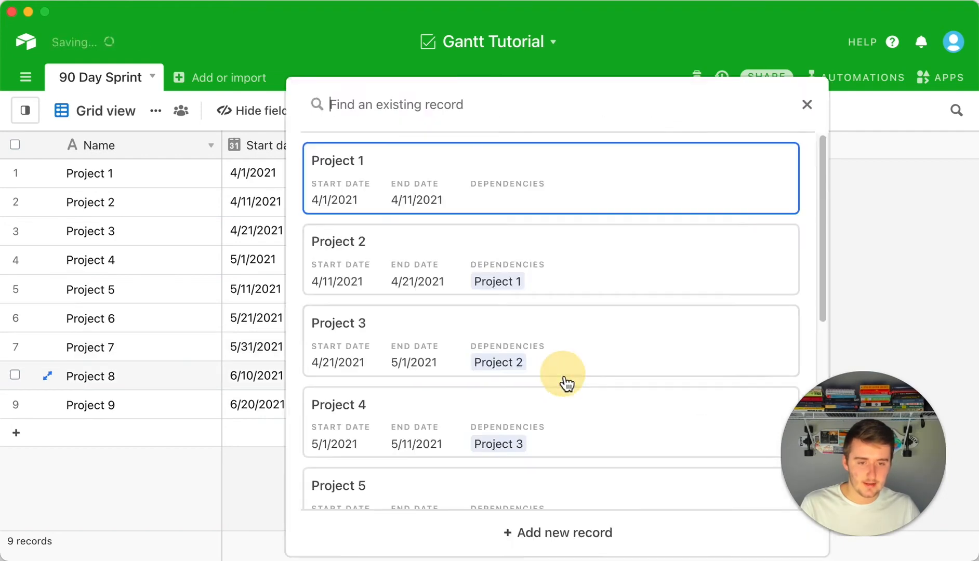
scroll(563, 376, "down", 3)
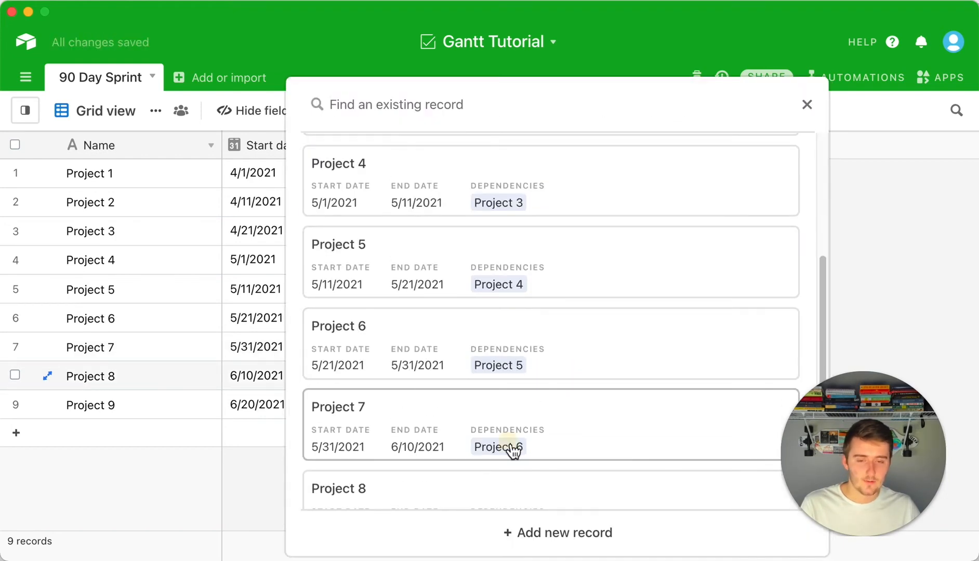
left_click(512, 449)
left_click(564, 408)
left_click(563, 404)
scroll(561, 406, "down", 5)
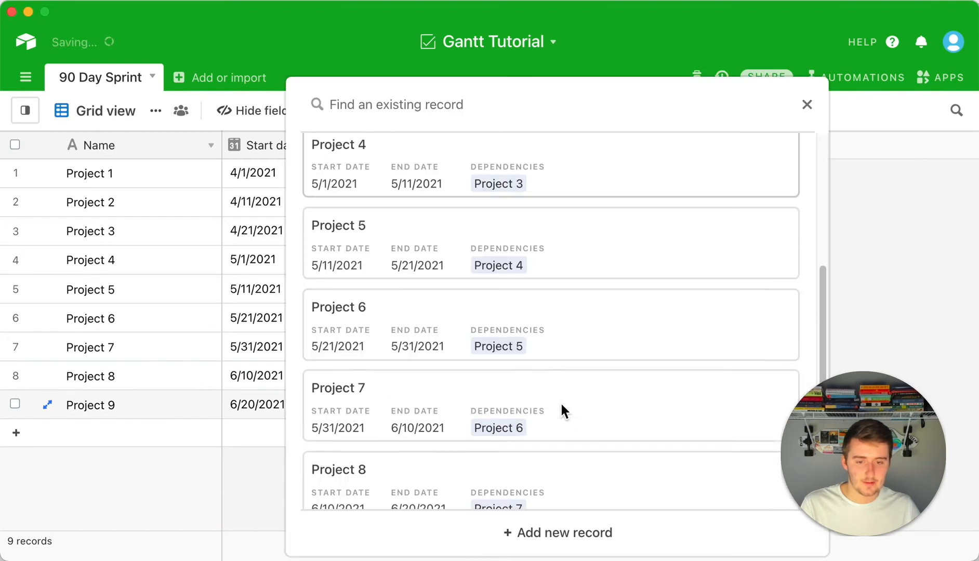
left_click(524, 382)
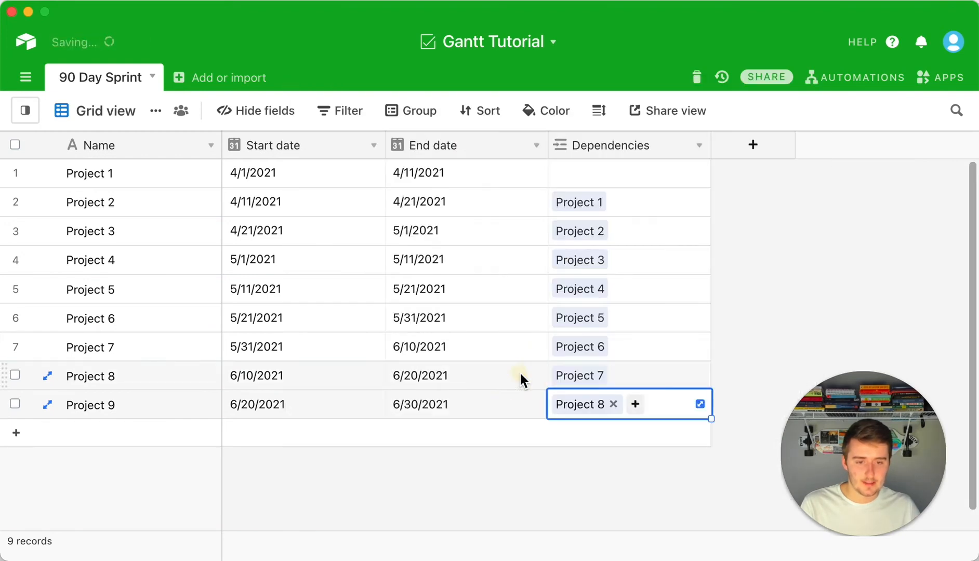
left_click(891, 302)
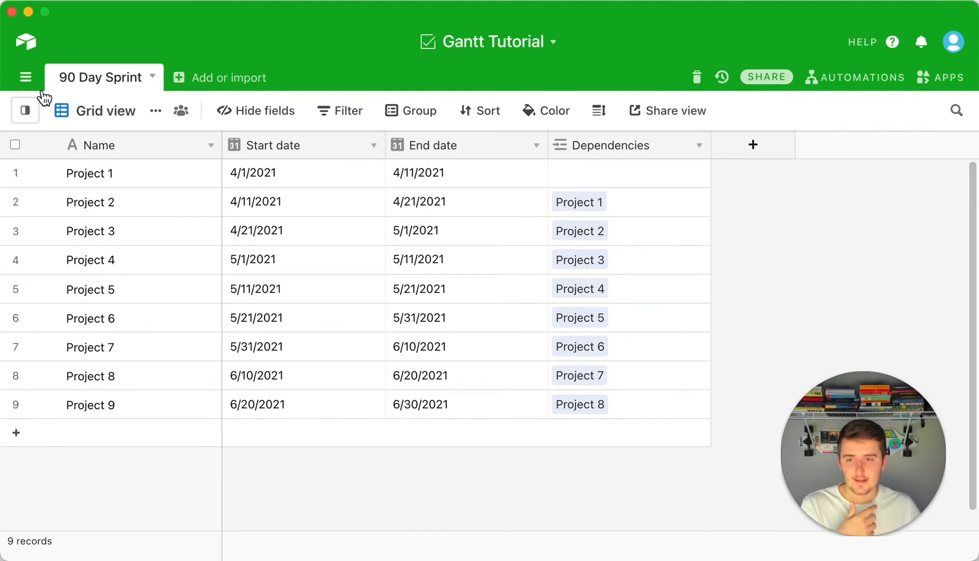
Switch from the Grid view to the 90 Day Sprint Gantt view.
left_click(25, 115)
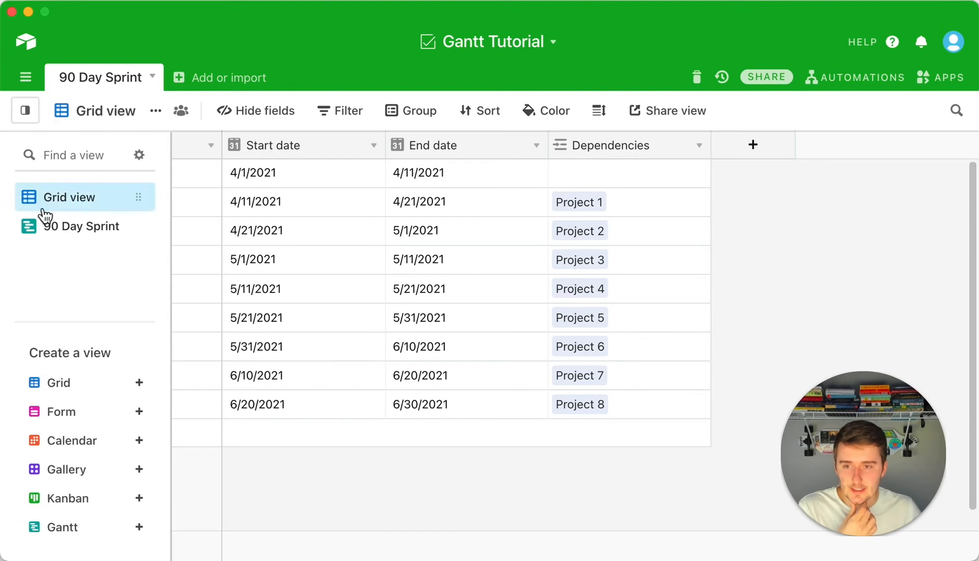
left_click(49, 227)
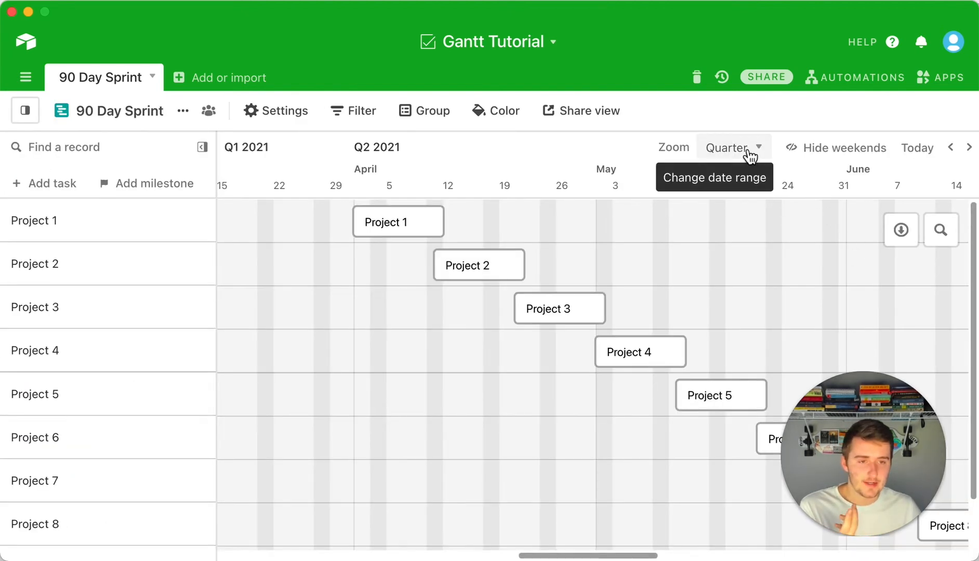
Set the Gantt view's dependency field to Dependencies.
left_click(281, 116)
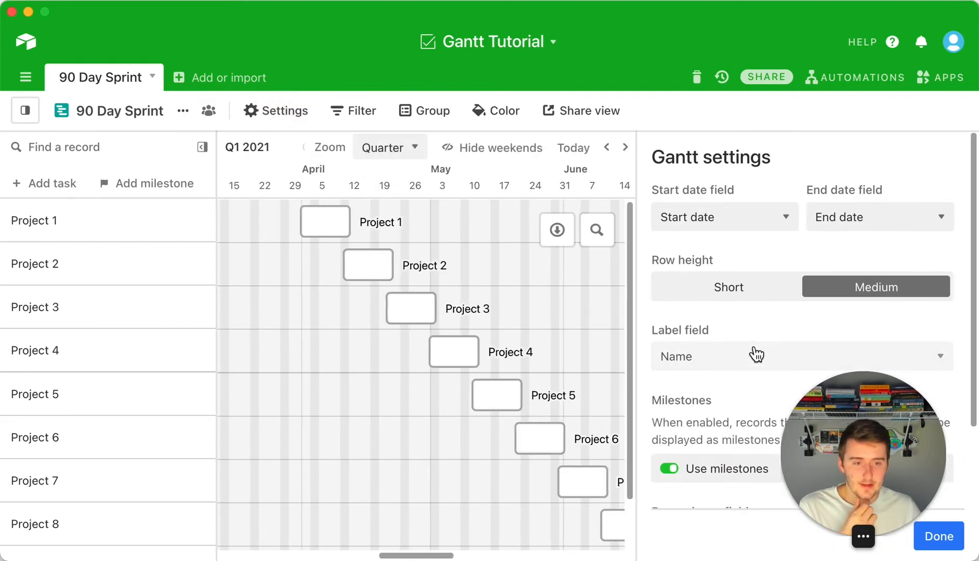
scroll(752, 345, "down", 2)
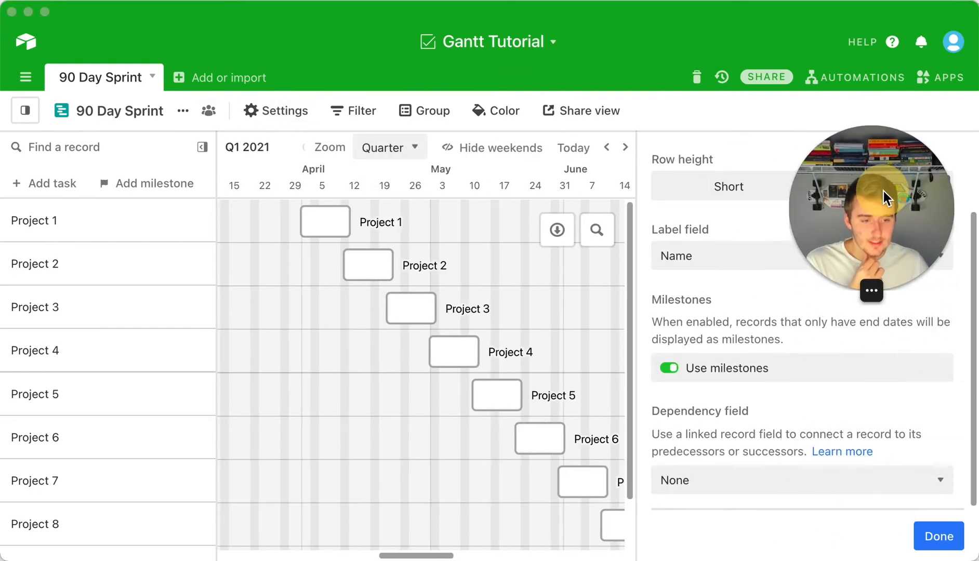
left_click(771, 483)
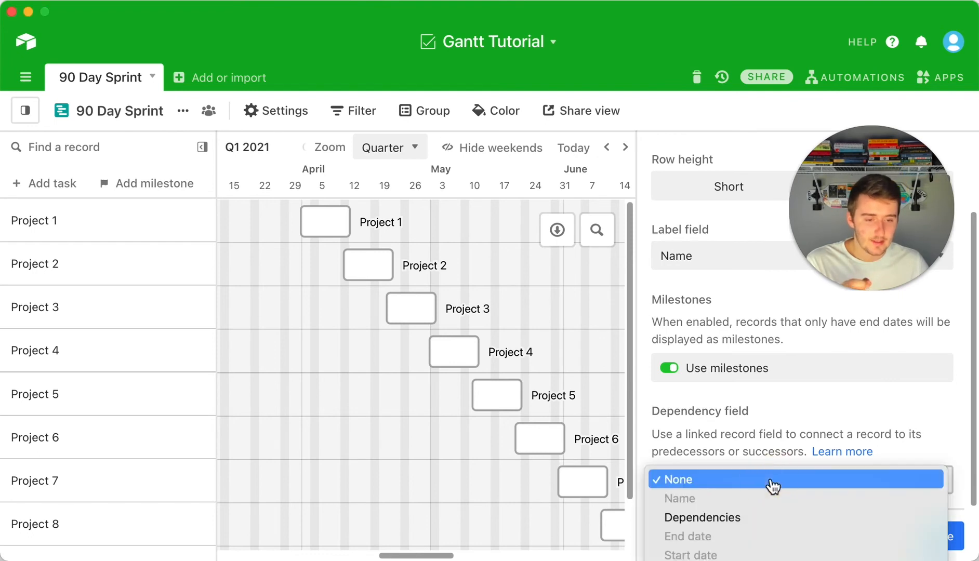
left_click(764, 519)
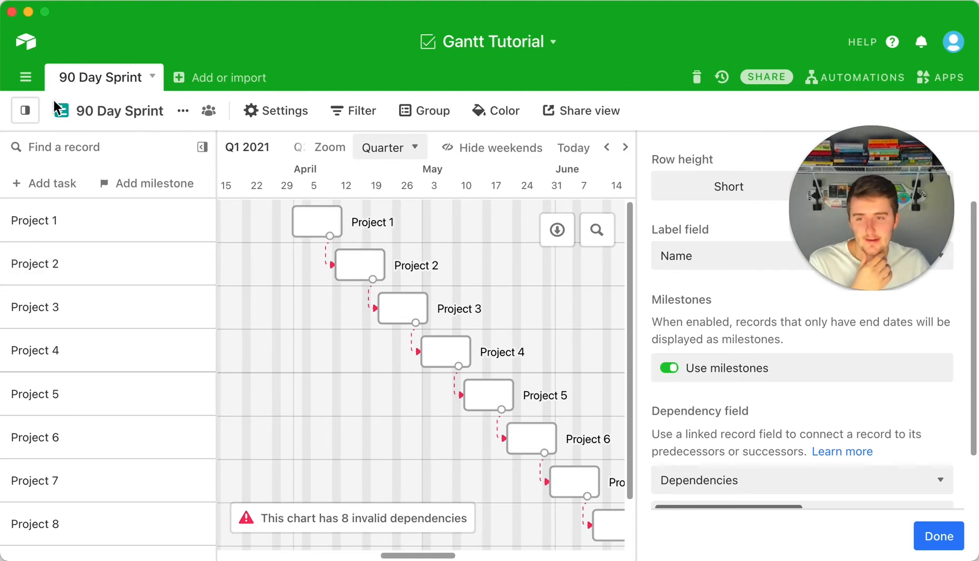
Switch to the Grid view and set Project 1's End date to 4/10/2021.
mouse_move(26, 110)
left_click(82, 199)
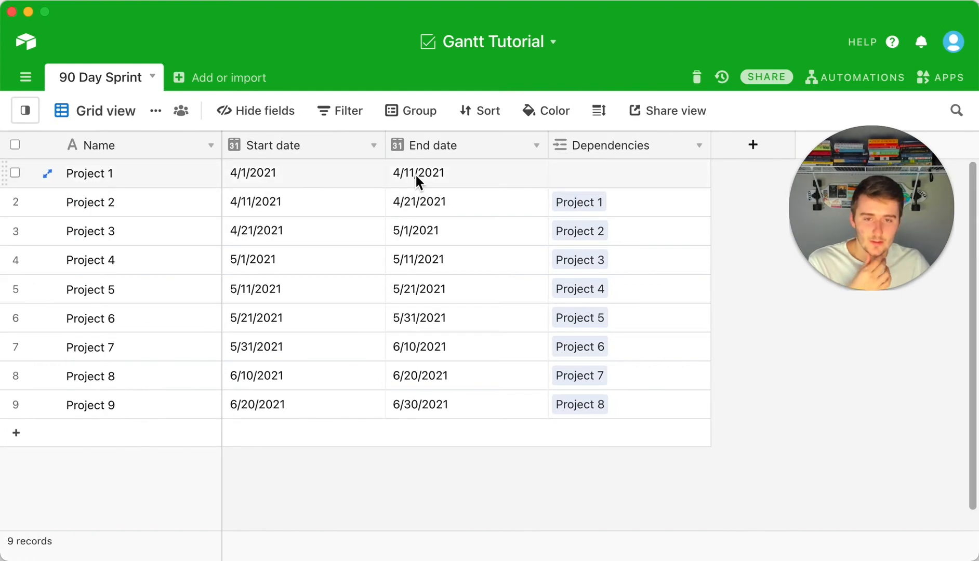
left_click(416, 176)
left_click(414, 173)
left_click(568, 283)
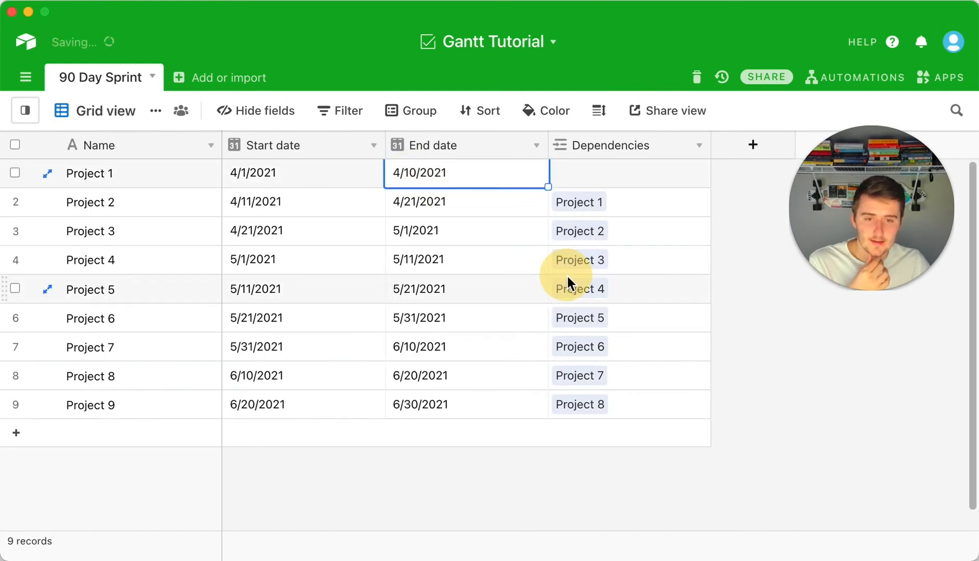
Return to the 90 Day Sprint Gantt view and move Project 3 one day later so it starts after Project 2 ends.
mouse_move(27, 117)
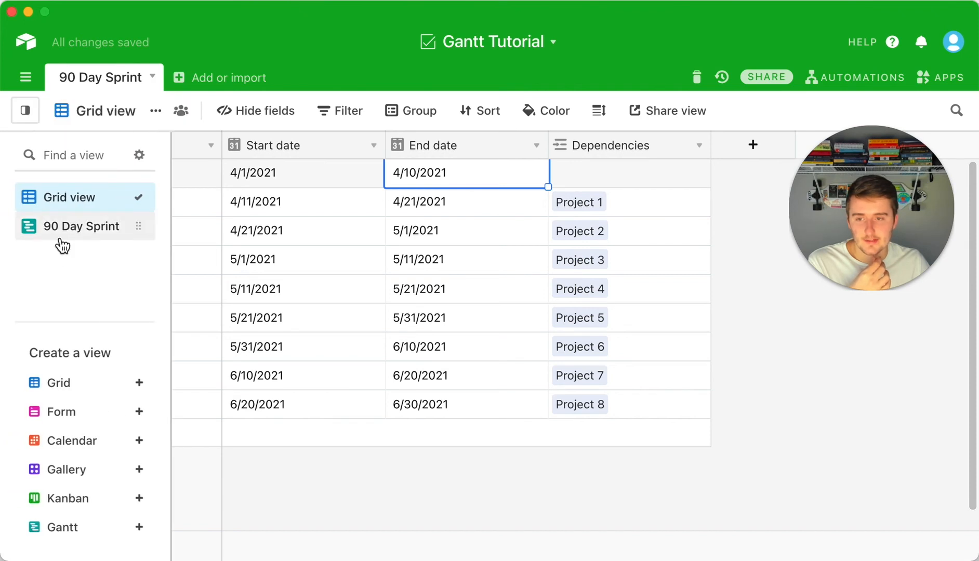
left_click(60, 229)
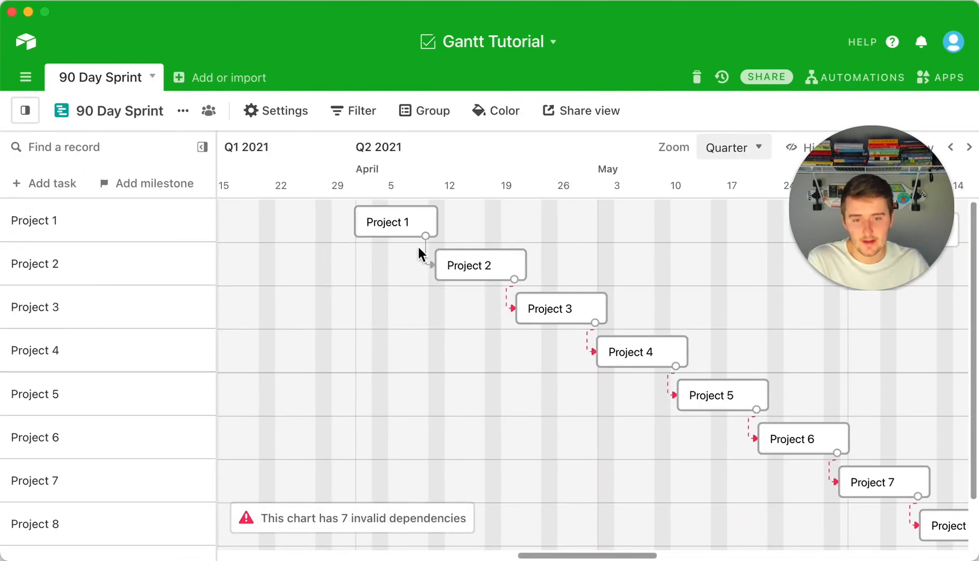
left_click(550, 301)
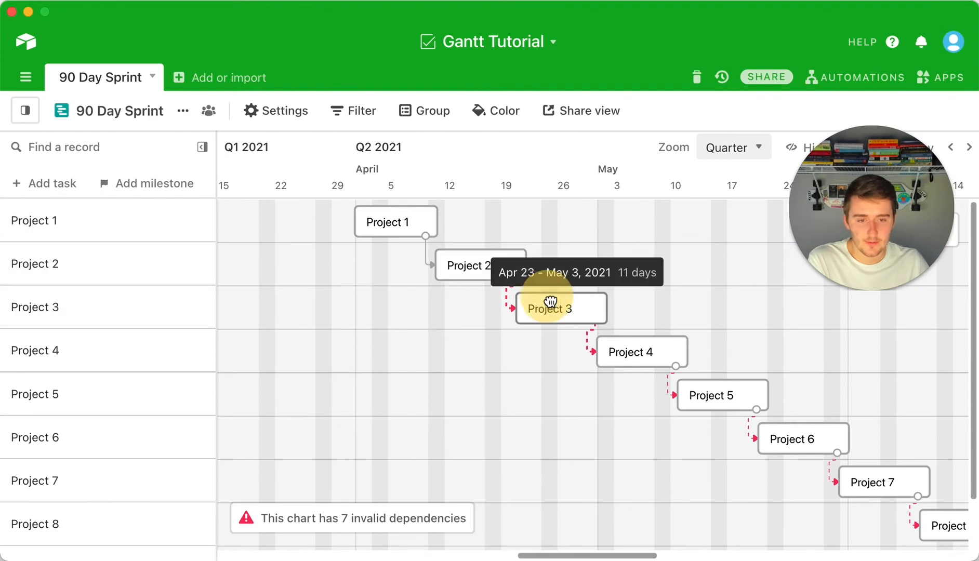
left_click_drag(555, 302, 547, 304)
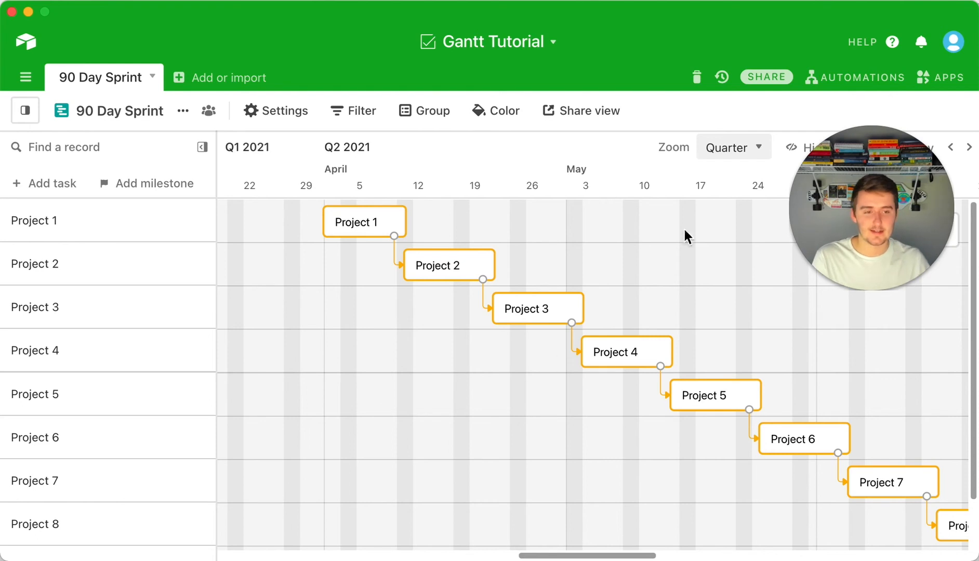
Move Project 2 one day later on the timeline to start on 4/12/2021, and review the dependent projects through Project 9.
left_click_drag(826, 244, 139, 475)
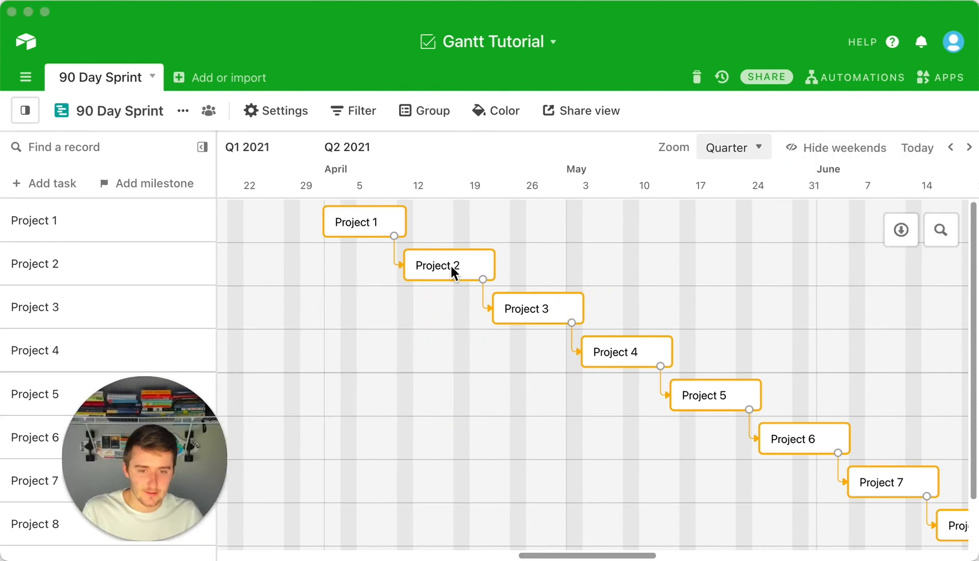
left_click_drag(431, 264, 440, 265)
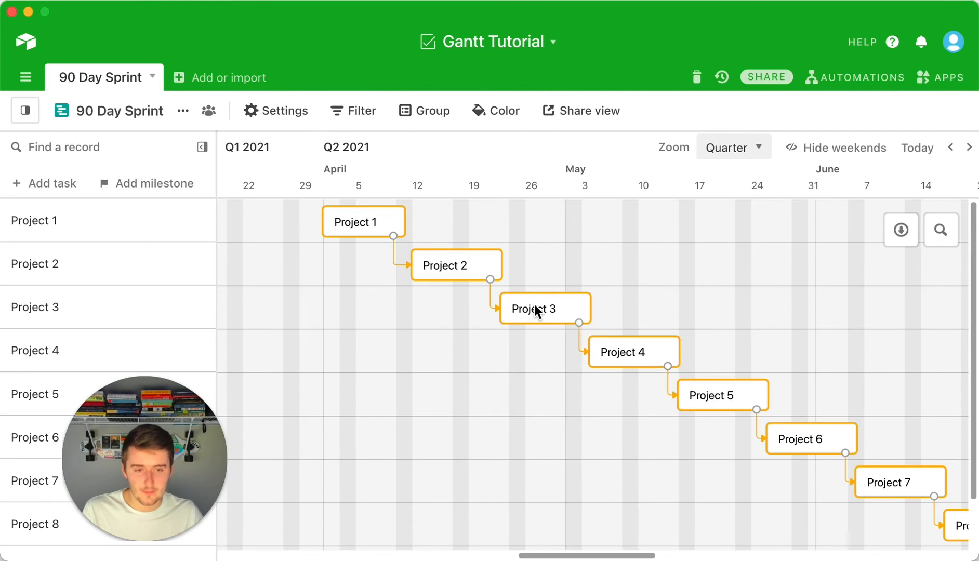
left_click(565, 307)
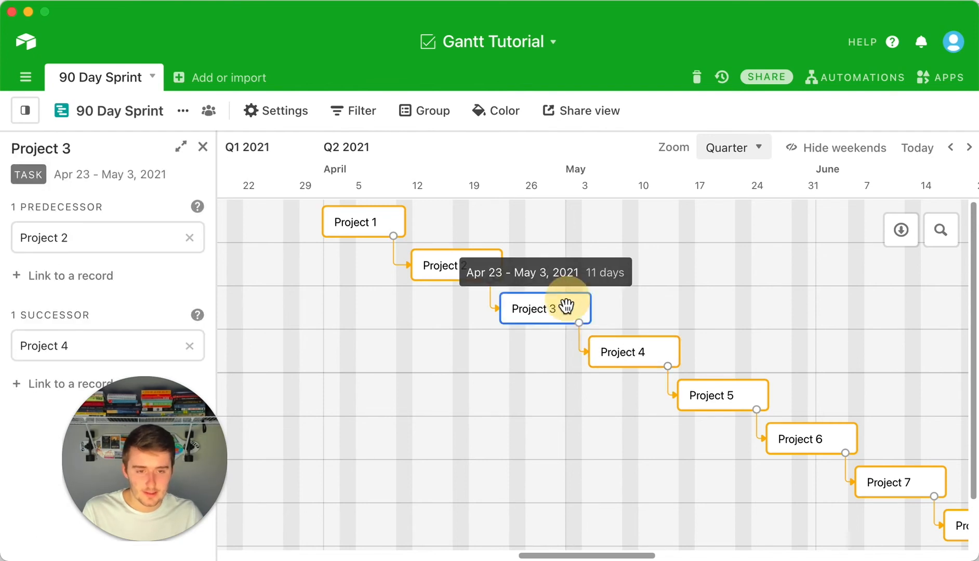
left_click(623, 304)
left_click_drag(575, 556, 629, 556)
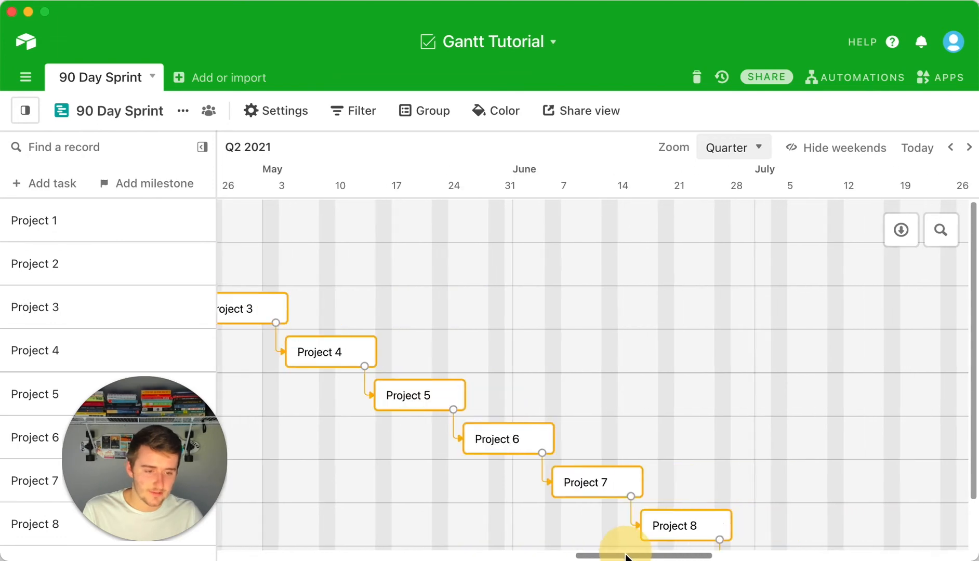
scroll(637, 399, "down", 3)
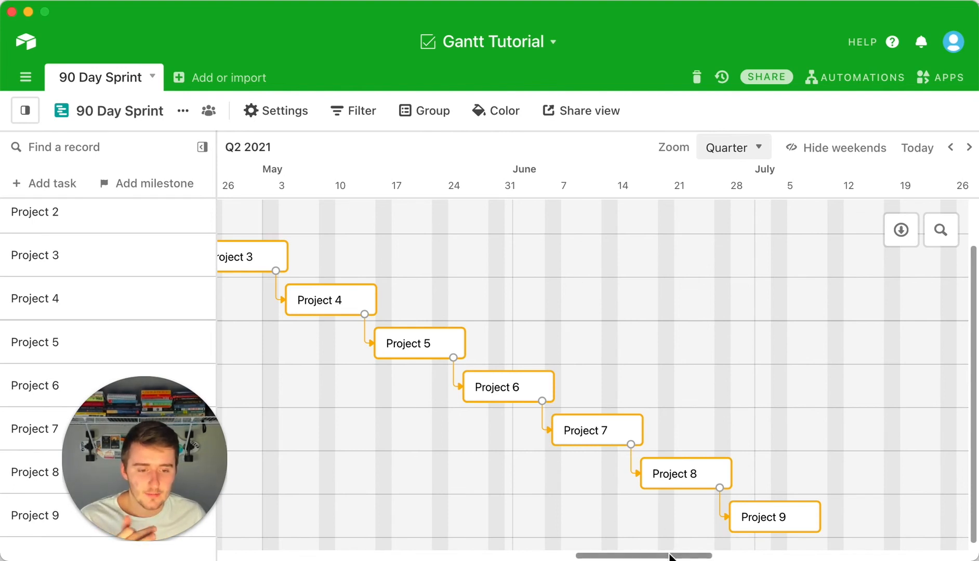
left_click_drag(670, 556, 630, 556)
scroll(624, 399, "up", 2)
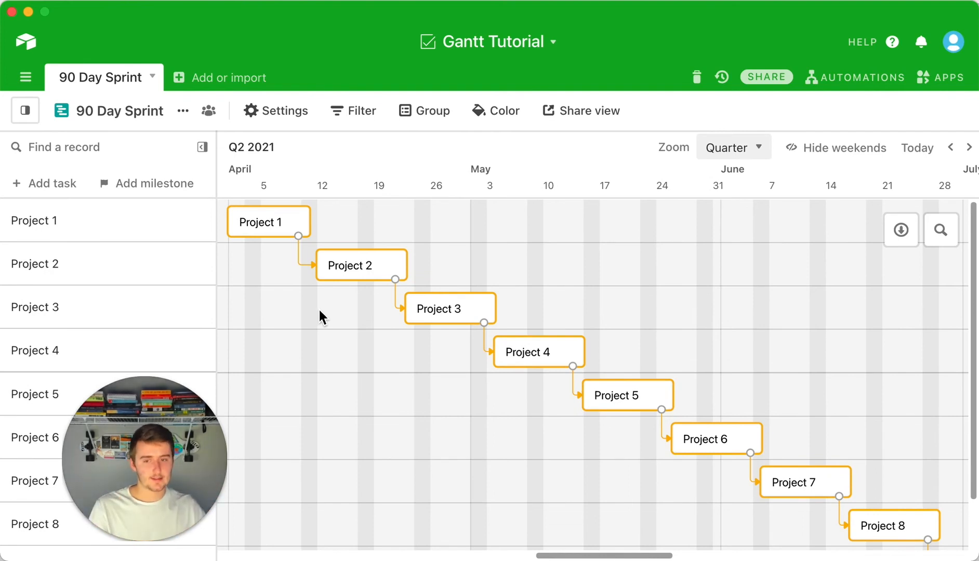
Switch to the Grid view and add two blank records below Project 9.
mouse_move(25, 110)
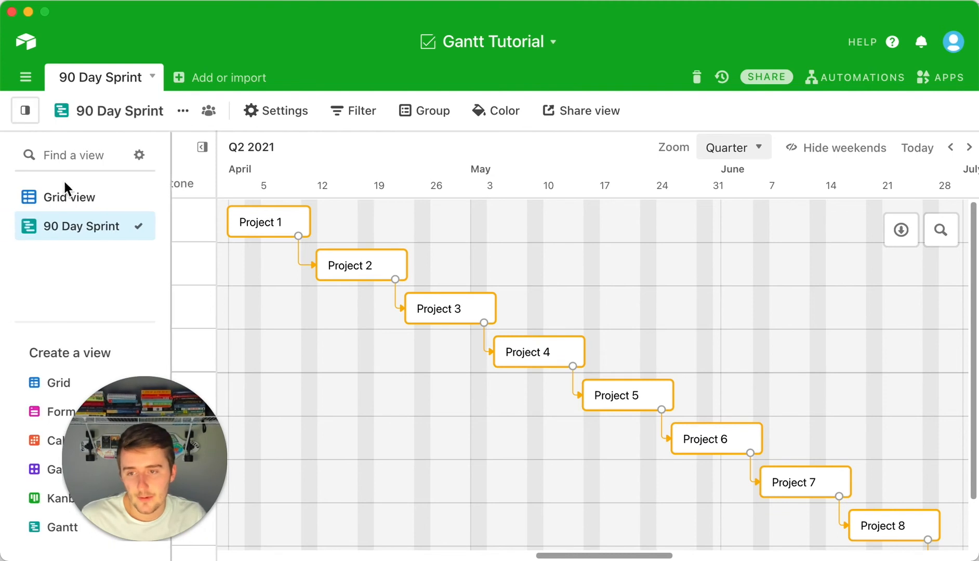
left_click(65, 196)
left_click_drag(160, 457, 875, 456)
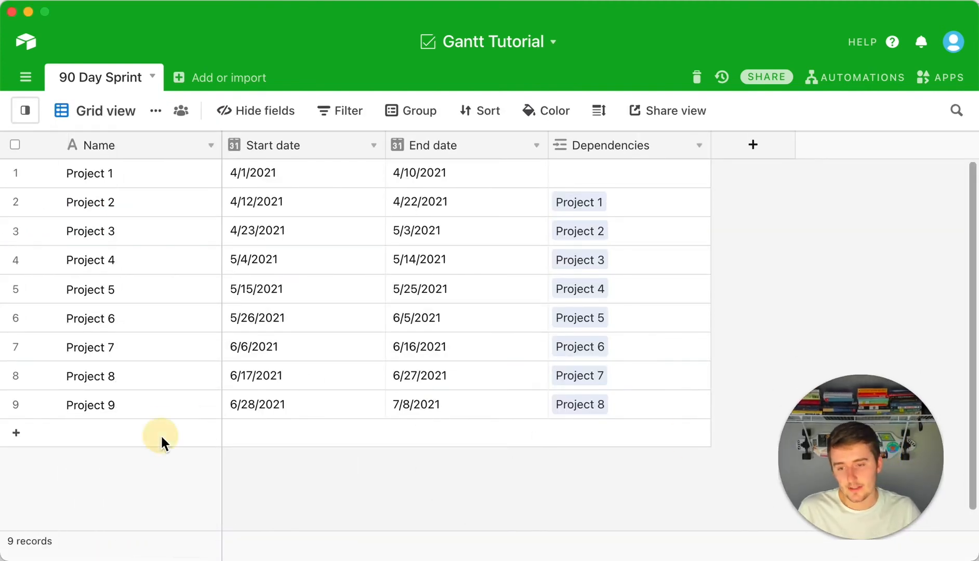
left_click(63, 441)
left_click(66, 477)
left_click(83, 431)
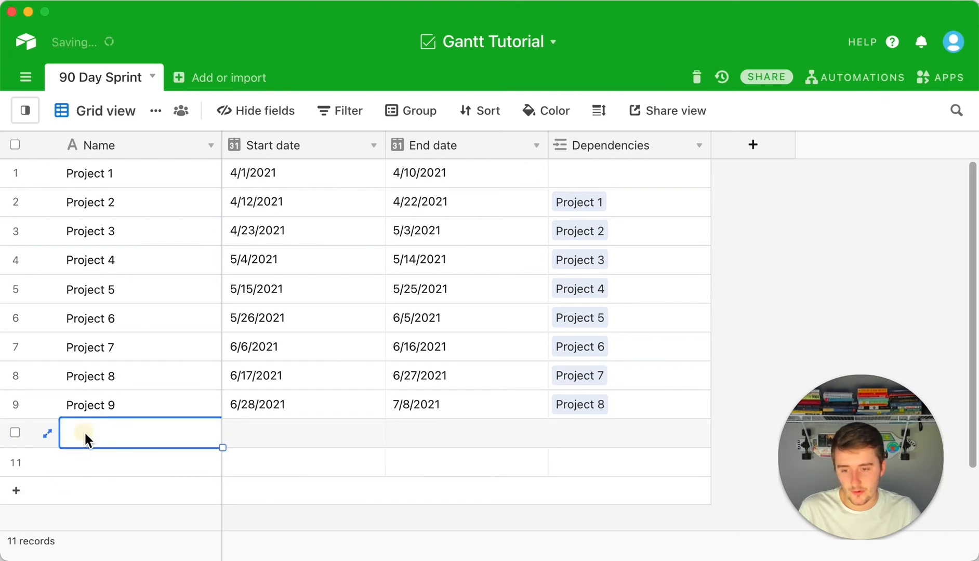
Name the two blank records Project X and Project Y, and add a further record named Project Z.
type("Proc")
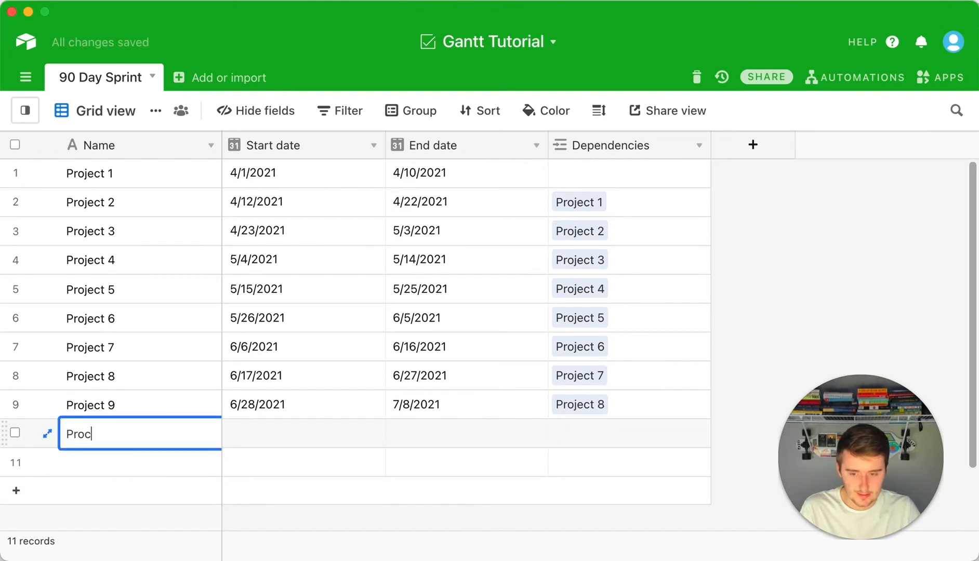
type("t X")
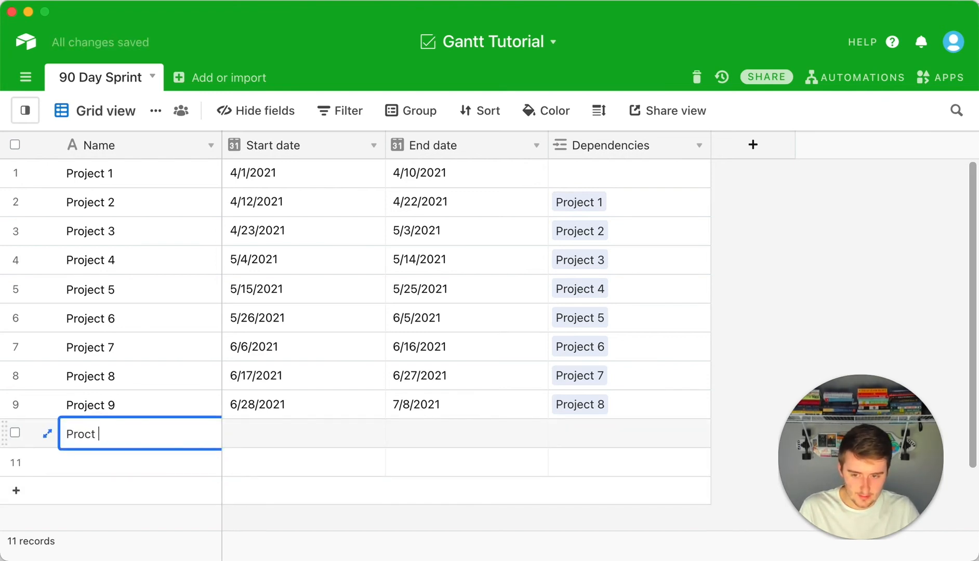
key("BackSpace")
key("BackSpace")
key("BackSpace")
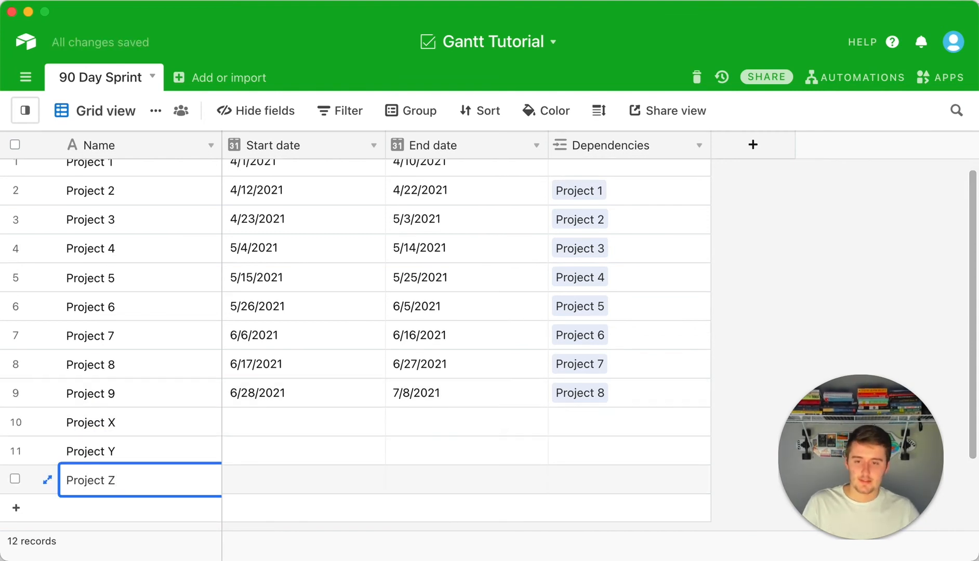
left_click_drag(149, 385, 155, 173)
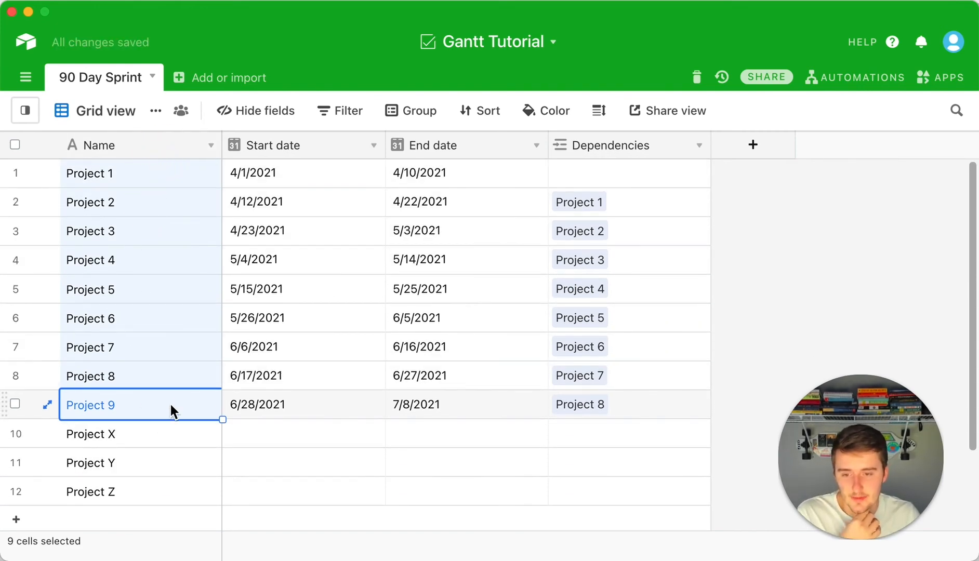
Set Project X's Start date to 4/6/2021 and its End date to 4/21/2021.
scroll(169, 402, "down", 4)
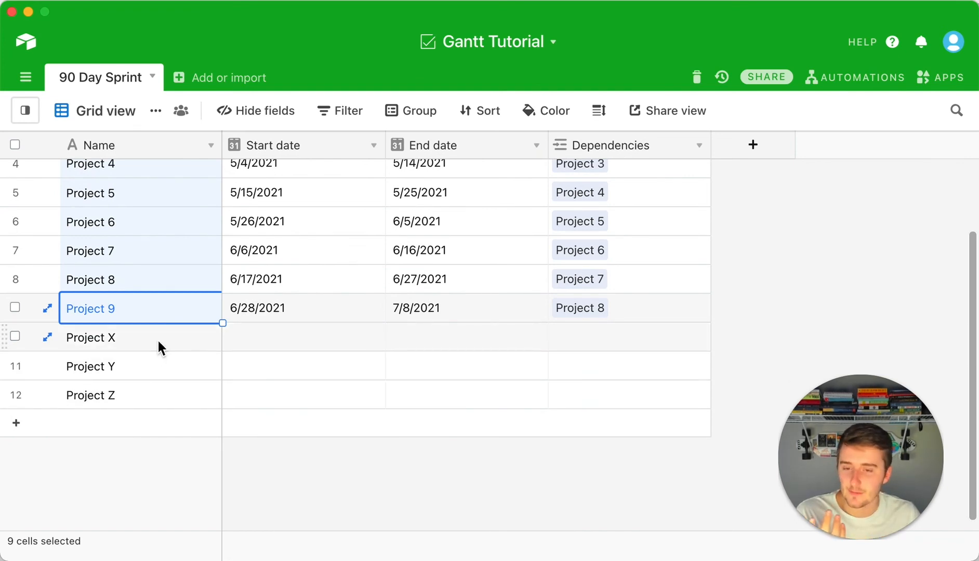
left_click(270, 335)
left_click(270, 335)
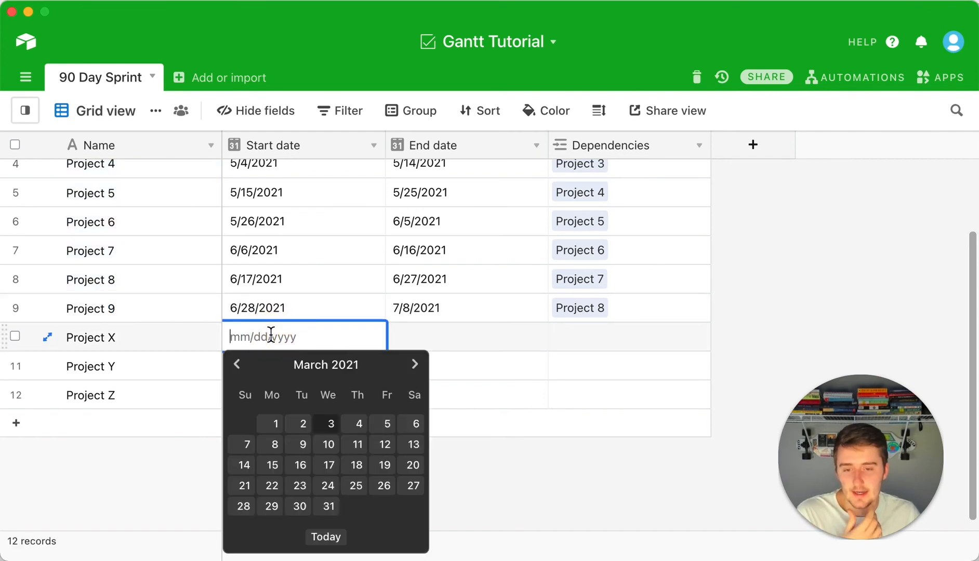
left_click(414, 365)
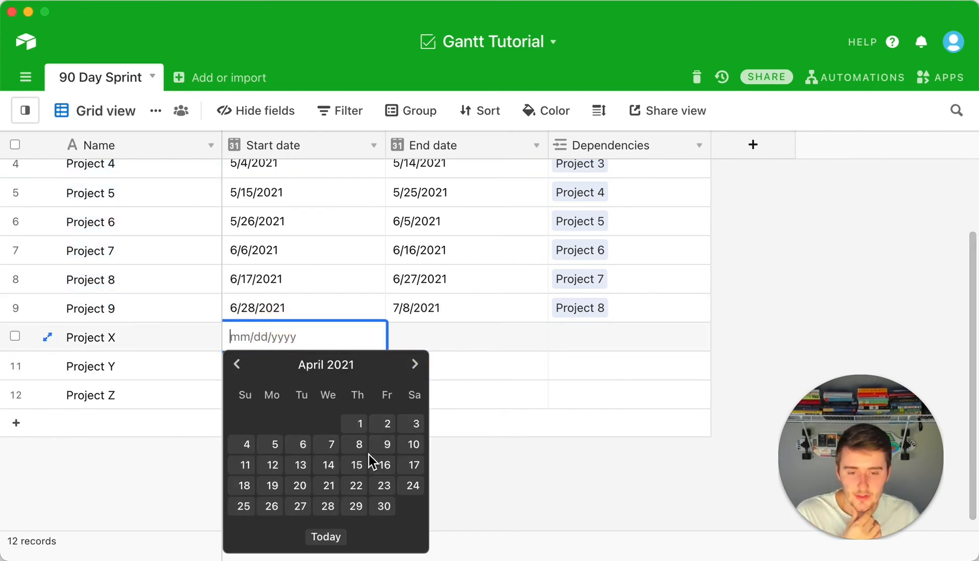
left_click(303, 446)
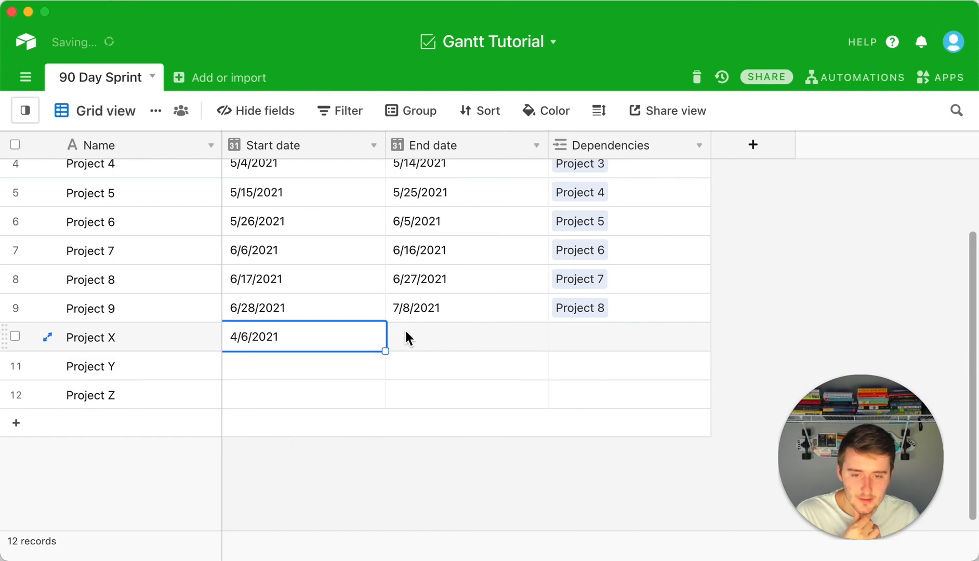
double_click(421, 343)
left_click(577, 364)
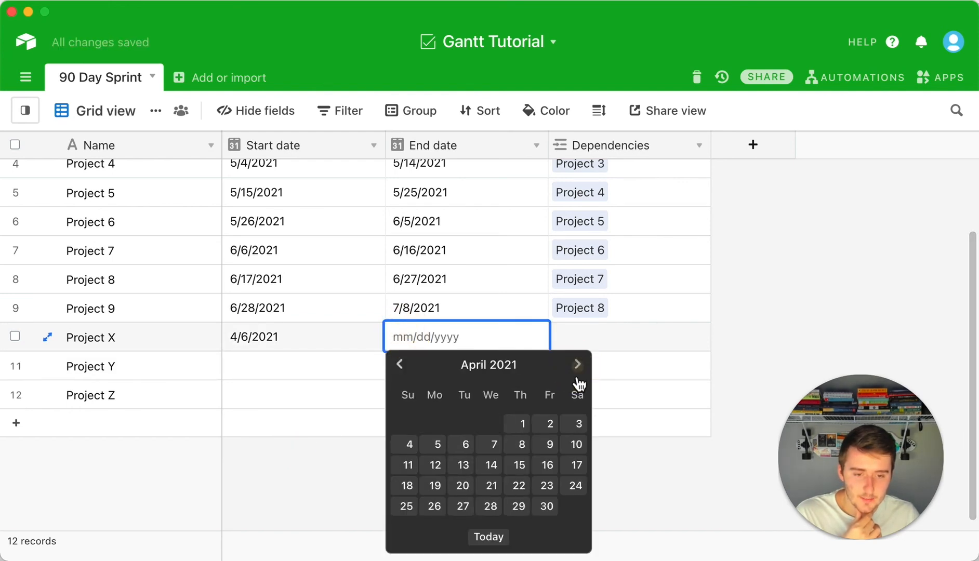
left_click(491, 485)
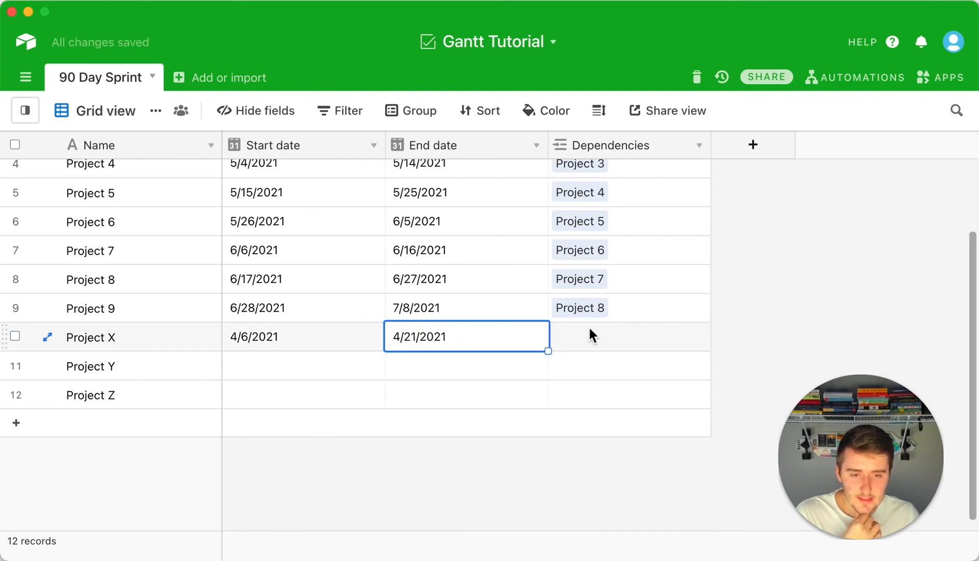
Set Project Y's Start date to 4/14/2021 and its End date to 5/18/2021.
left_click(258, 365)
left_click(257, 365)
left_click(415, 162)
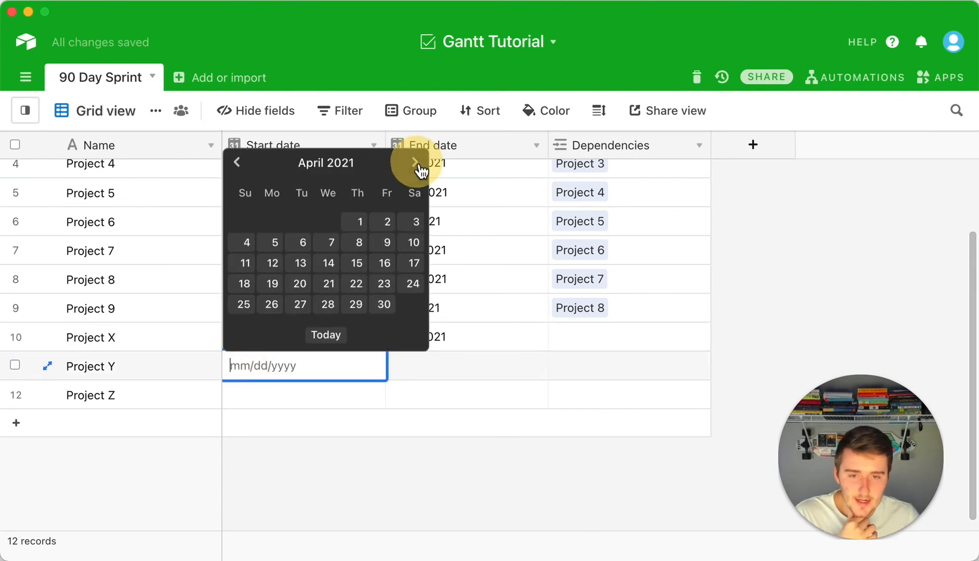
left_click(420, 170)
left_click(236, 141)
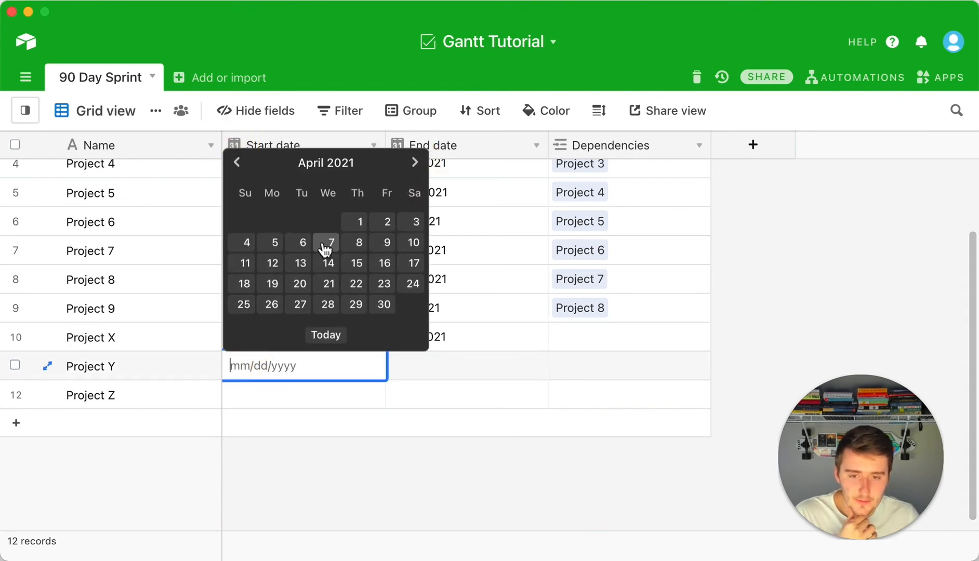
left_click(329, 263)
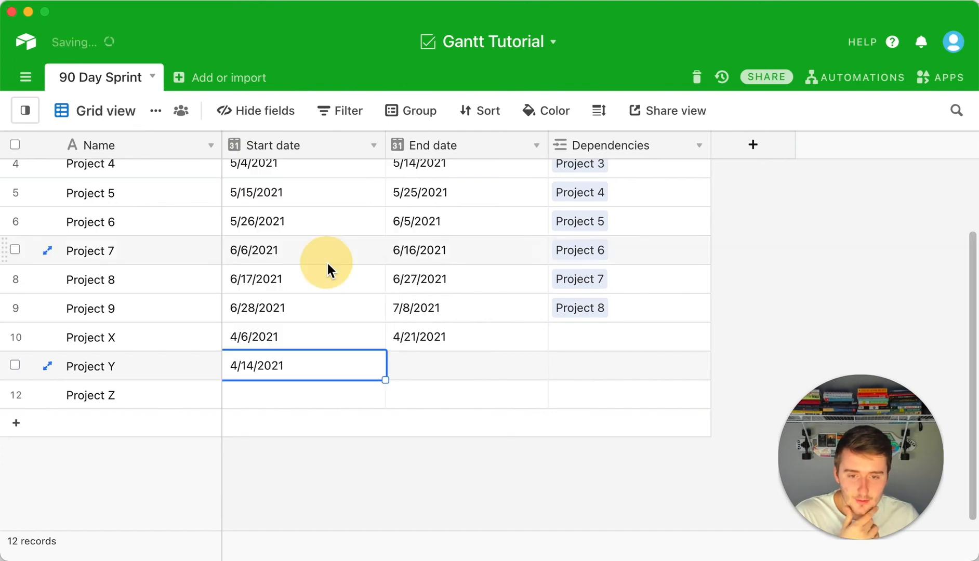
double_click(419, 366)
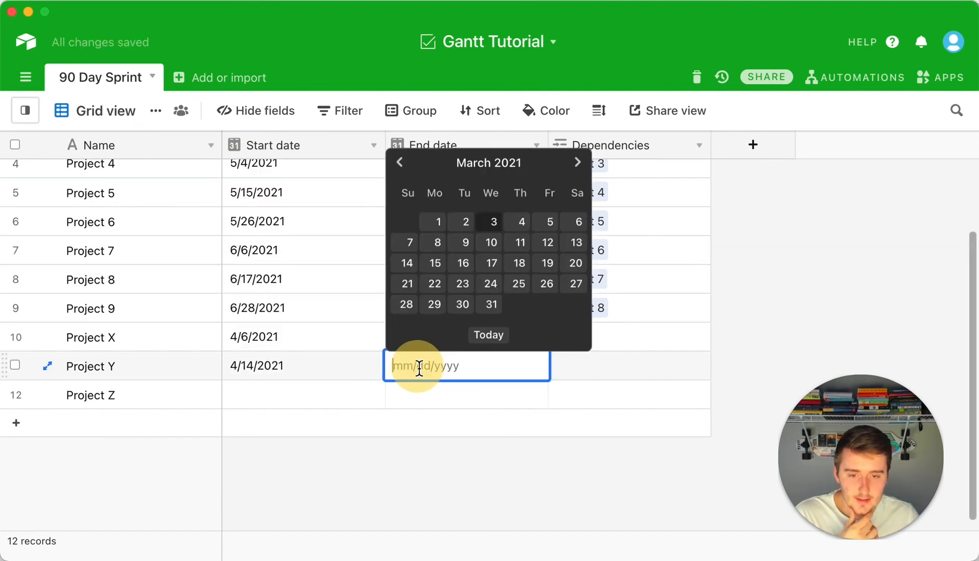
left_click(577, 163)
left_click(576, 162)
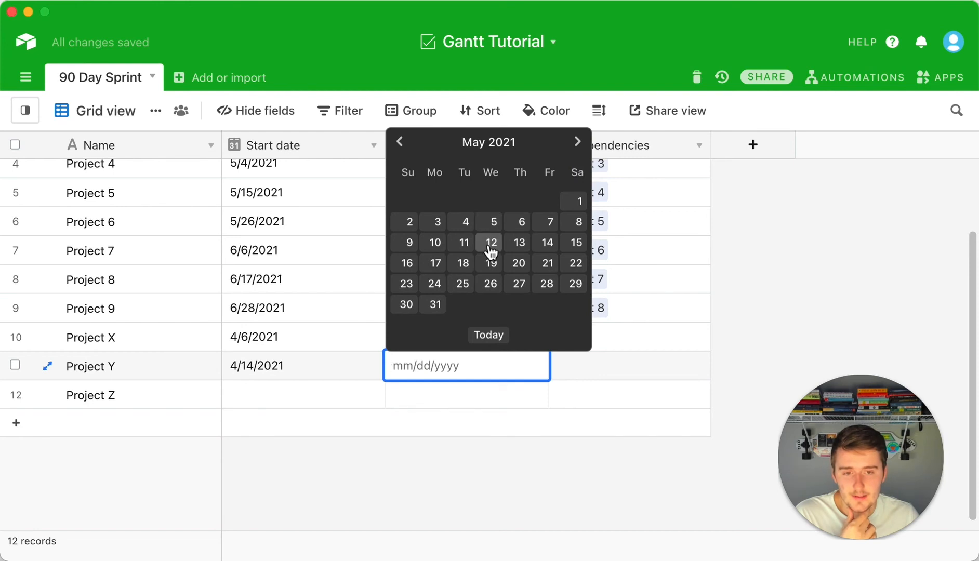
left_click(467, 262)
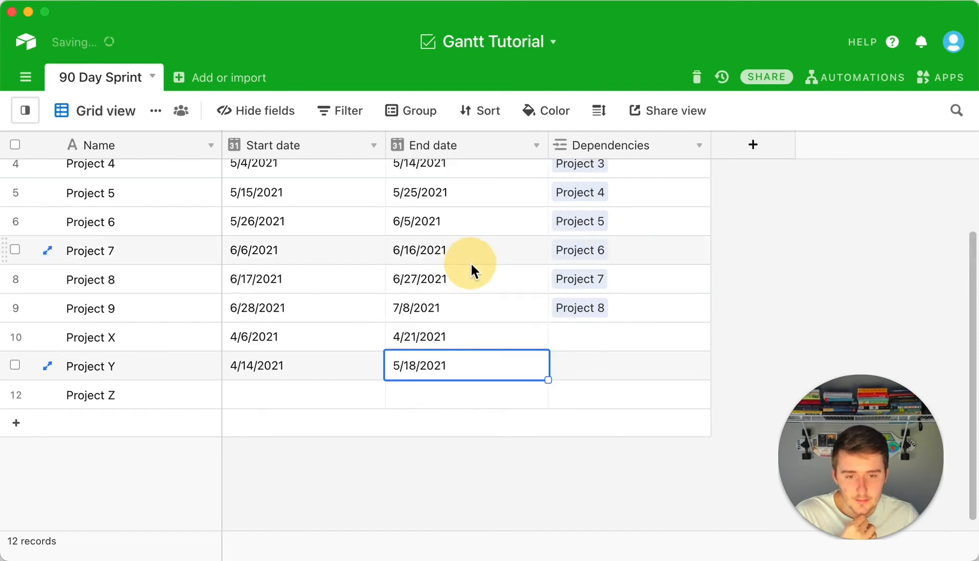
Set Project Z's Start date to 6/7/2021.
left_click(326, 390)
left_click(325, 391)
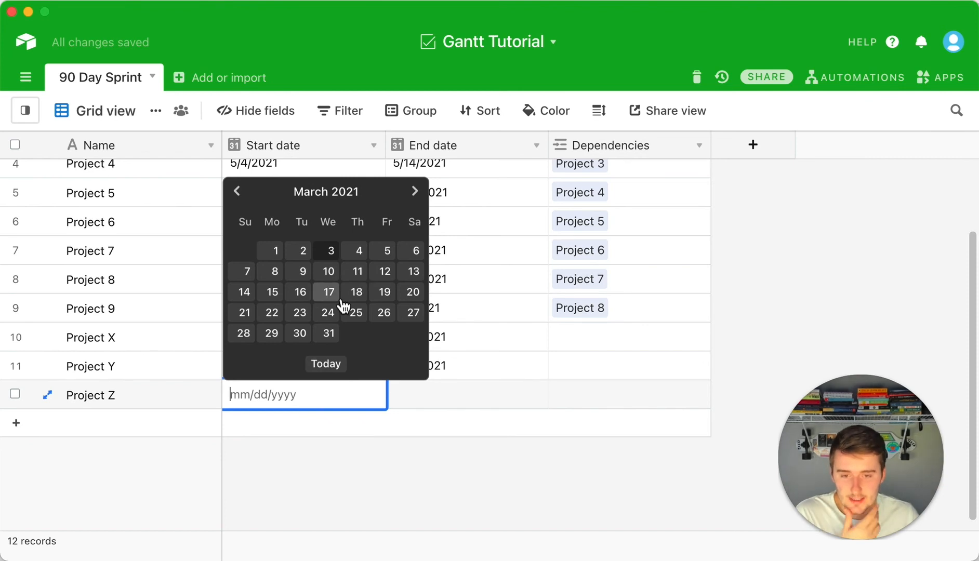
left_click(415, 192)
left_click(414, 193)
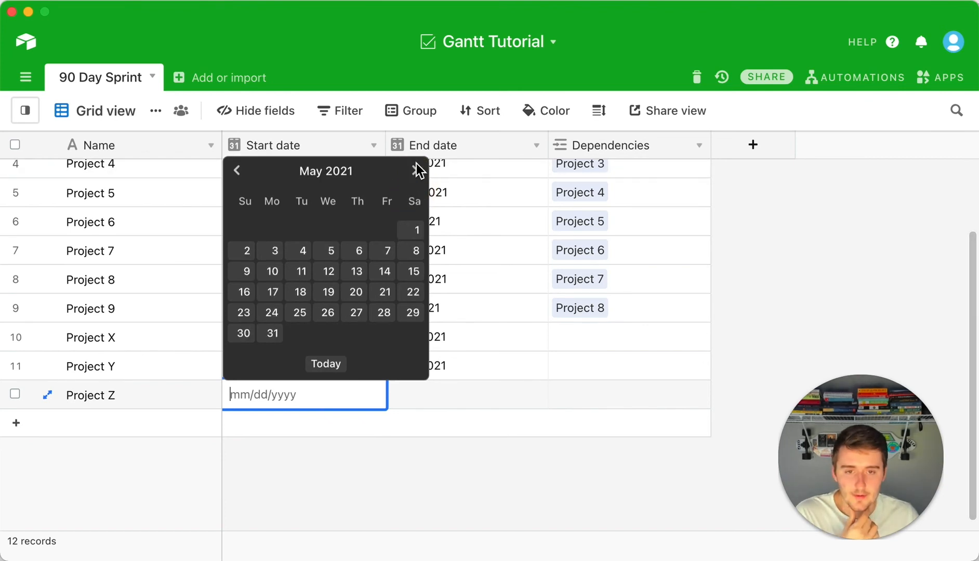
left_click(417, 170)
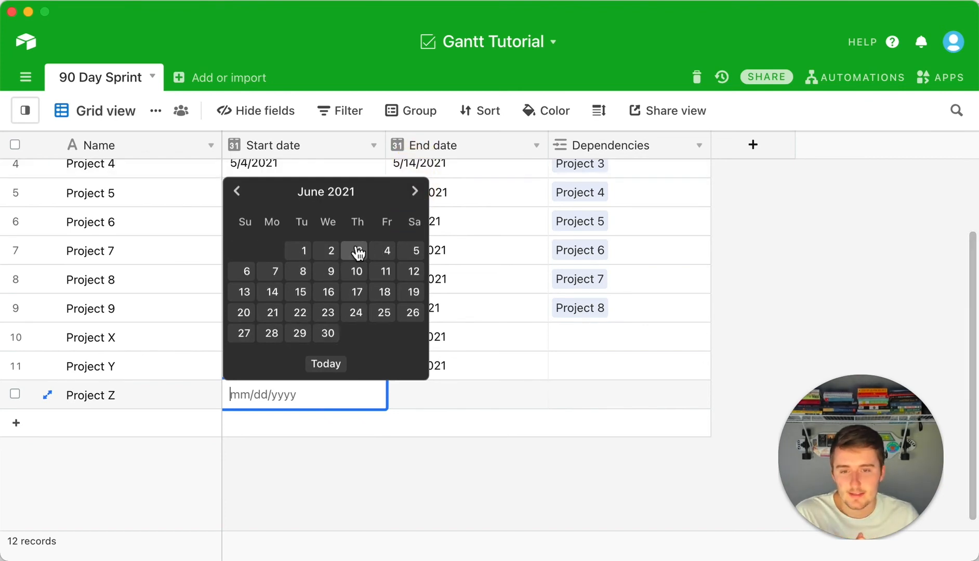
left_click(271, 272)
Set Project Z's End date to 6/11/2021.
left_click(433, 399)
left_click(432, 399)
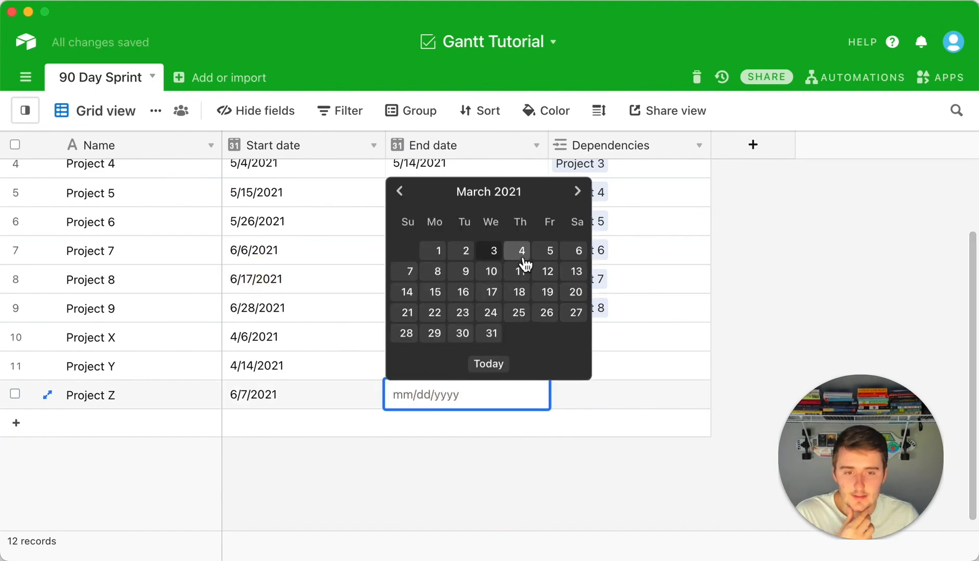
left_click(581, 193)
left_click(581, 193)
left_click(581, 193)
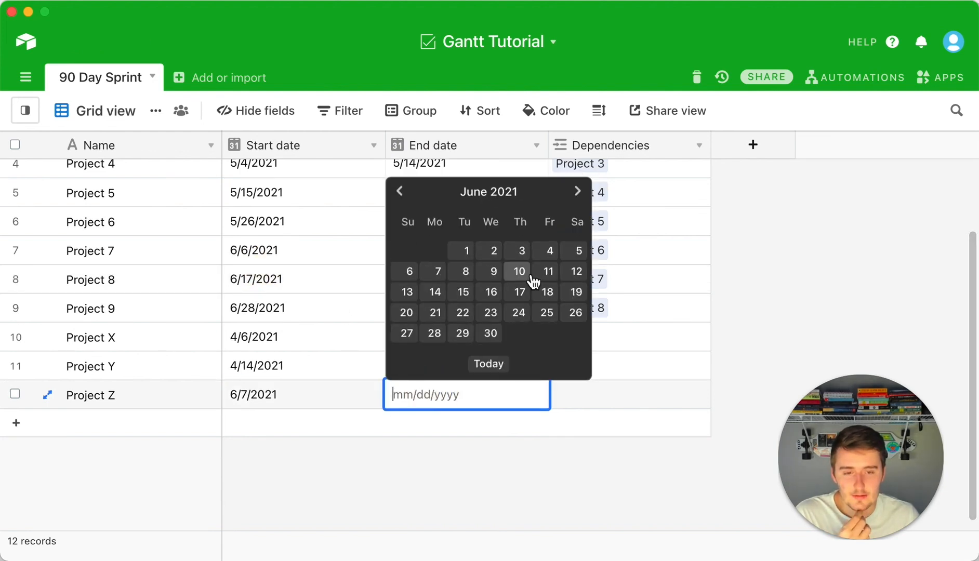
left_click(543, 278)
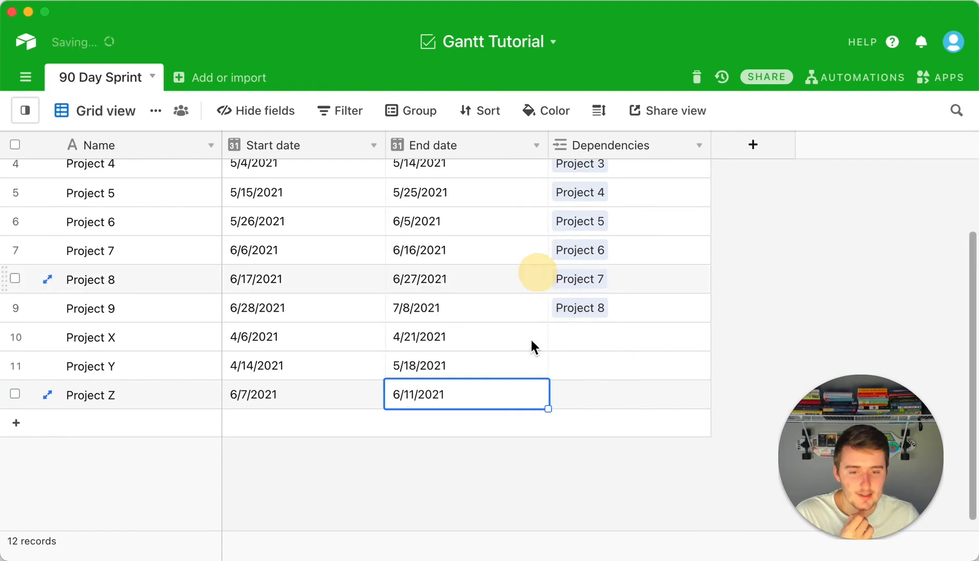
left_click(451, 479)
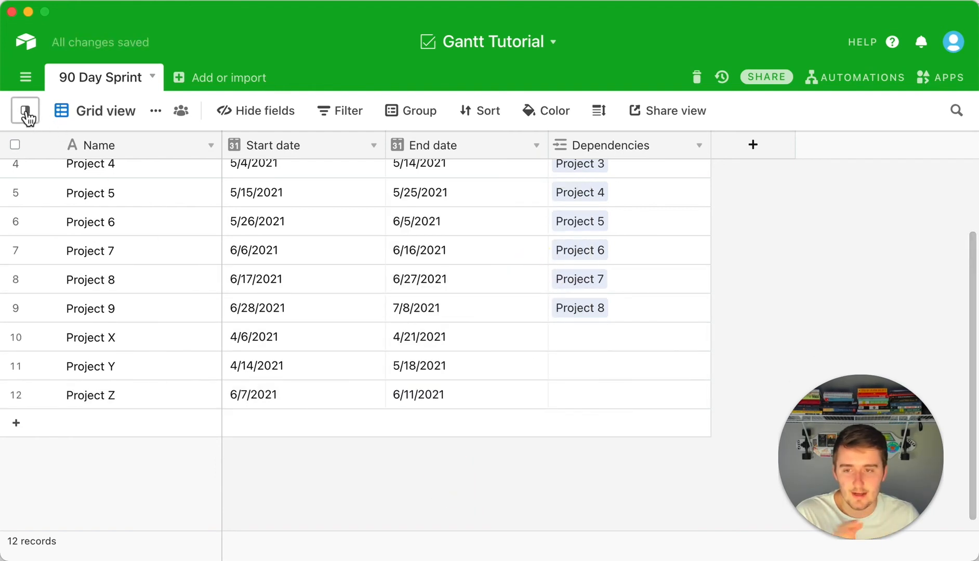
Switch to the 90 Day Sprint Gantt view and examine where Projects X, Y and Z fall on the timeline.
mouse_move(23, 110)
left_click(75, 227)
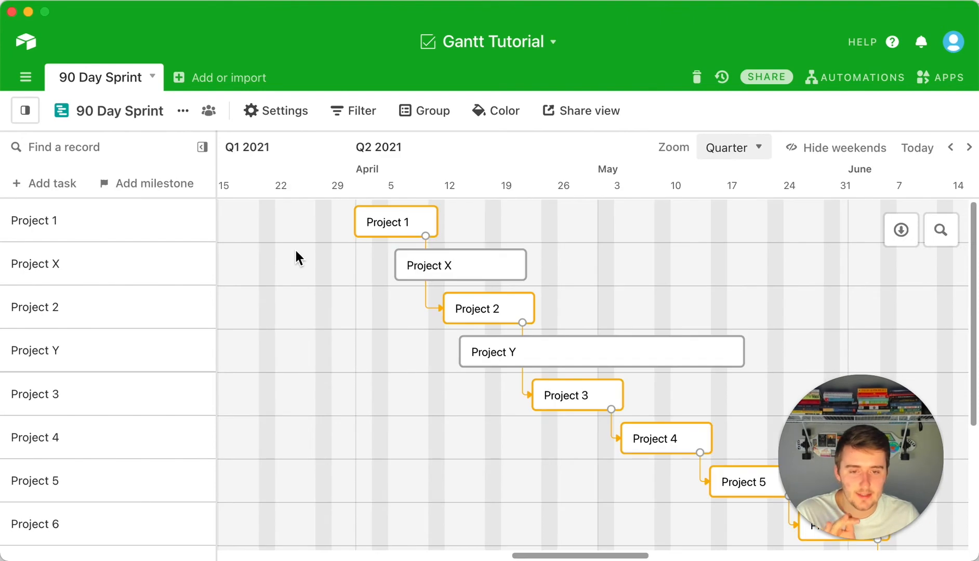
scroll(587, 382, "down", 5)
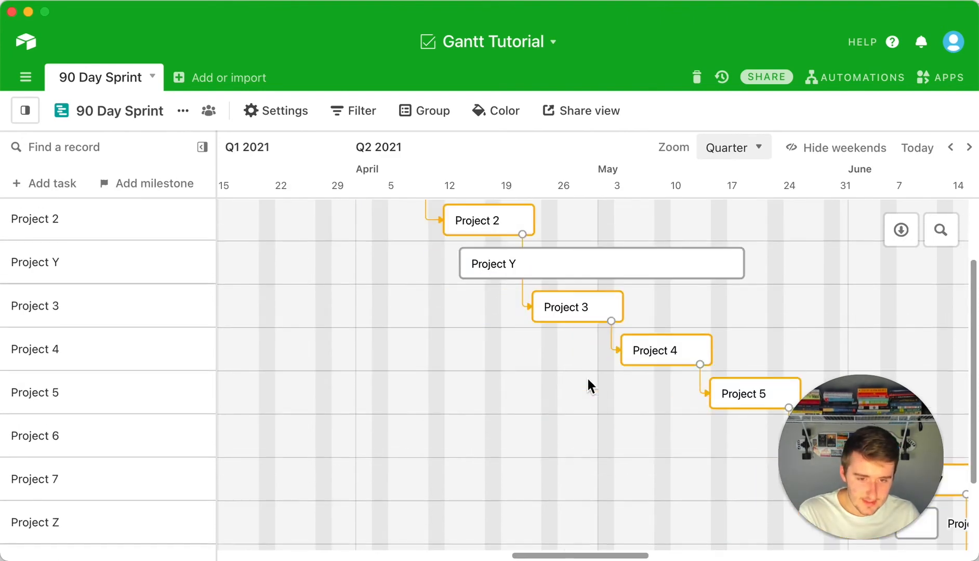
scroll(587, 382, "up", 5)
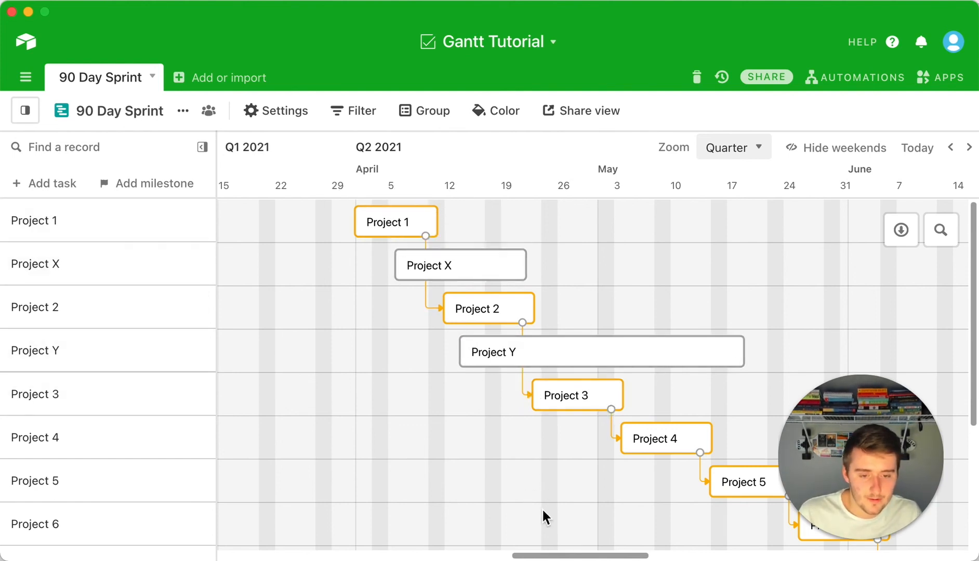
left_click_drag(570, 557, 626, 555)
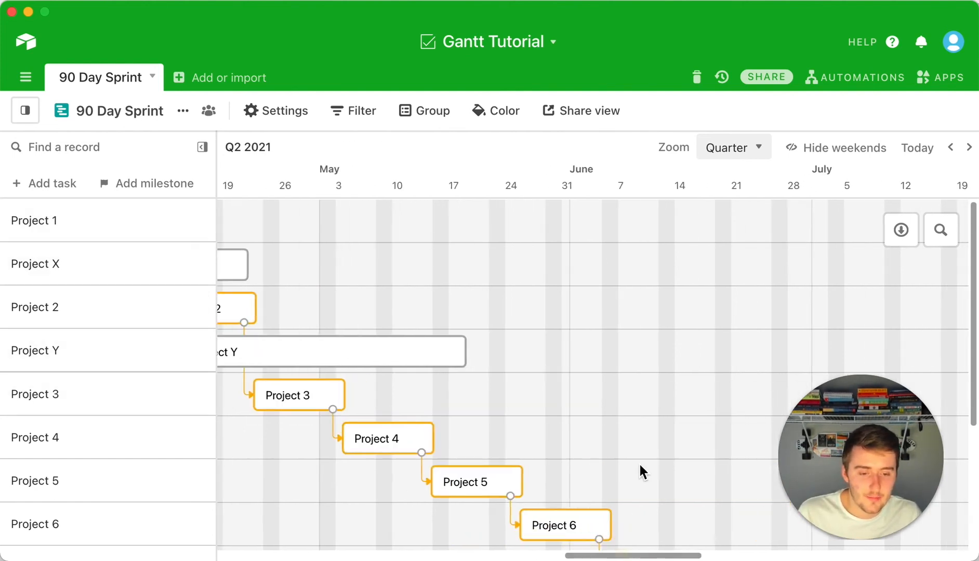
scroll(640, 467, "down", 4)
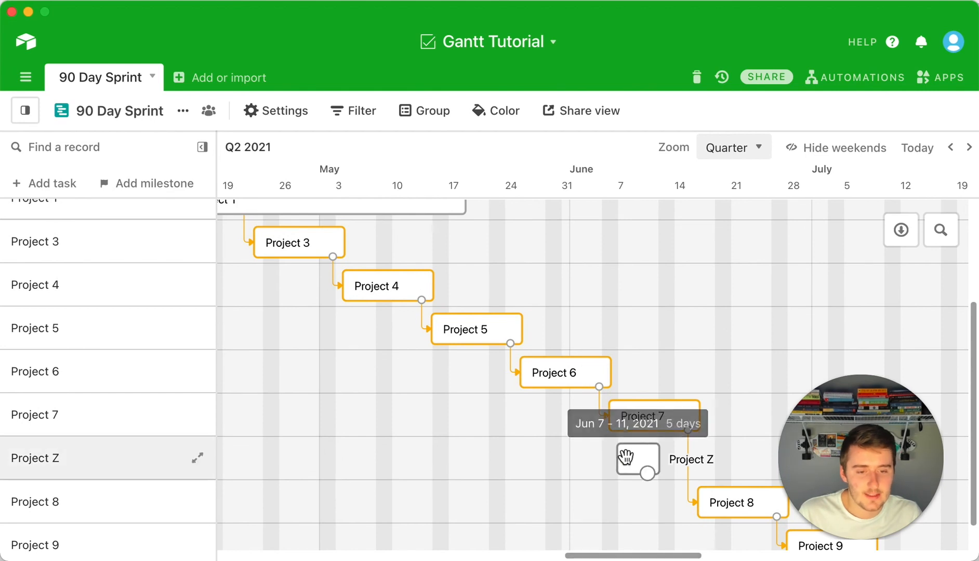
scroll(601, 468, "up", 1)
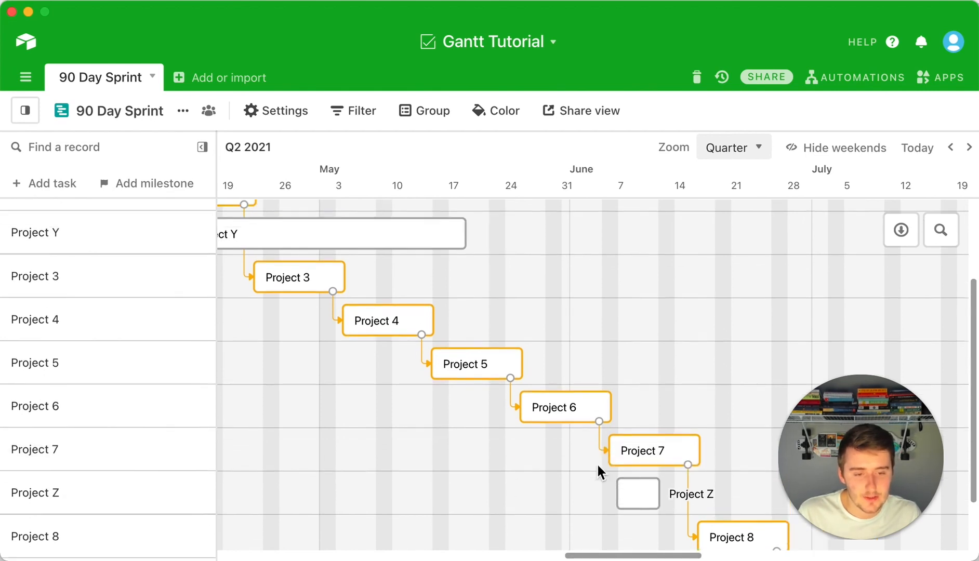
Draw dependency links on the Gantt chart from Project Z to Project 8, Project 9 and Project 6.
scroll(601, 468, "down", 2)
left_click_drag(651, 442, 701, 480)
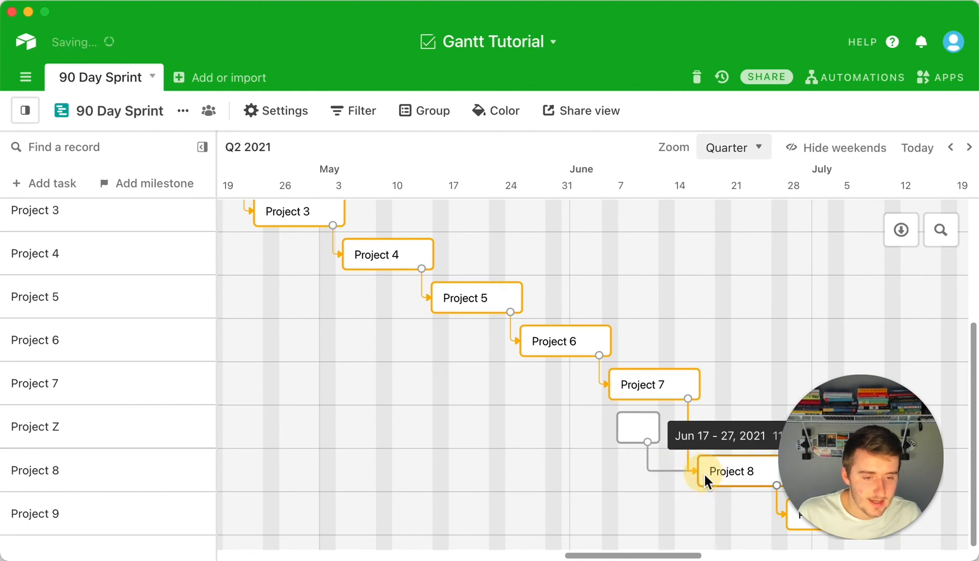
left_click_drag(651, 443, 787, 517)
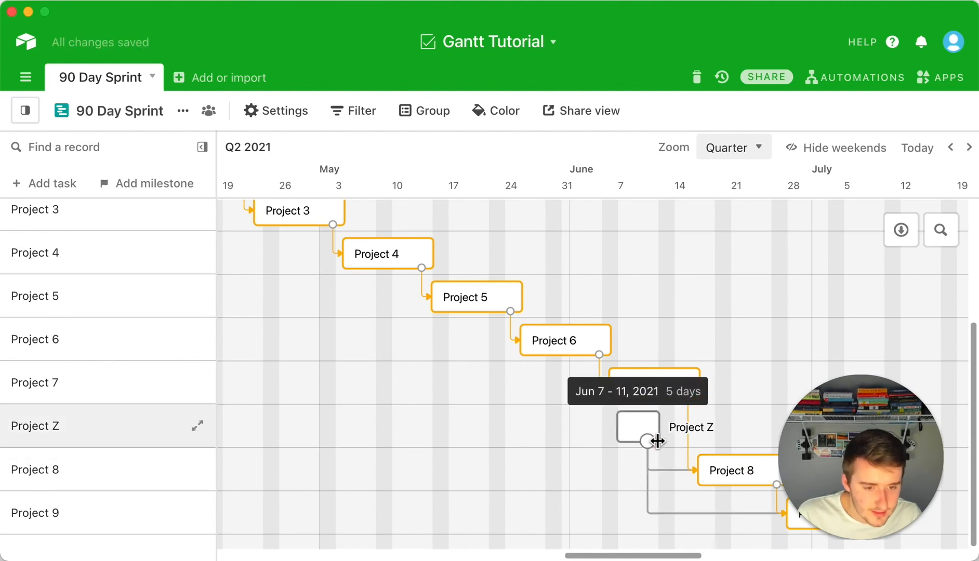
left_click_drag(650, 443, 520, 342)
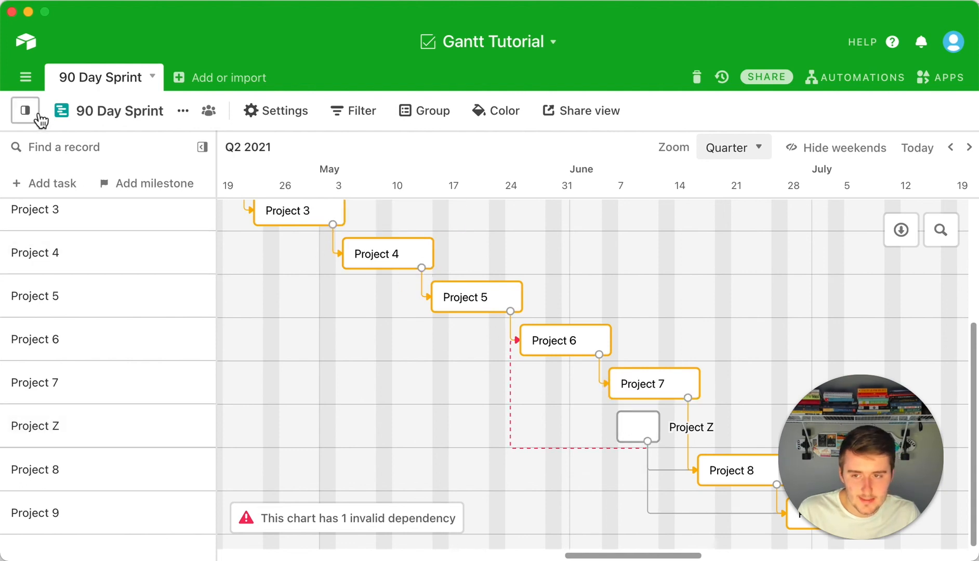
Switch to the Grid view and review the Dependencies entries of Projects 6, 8 and 9.
mouse_move(40, 119)
left_click(86, 202)
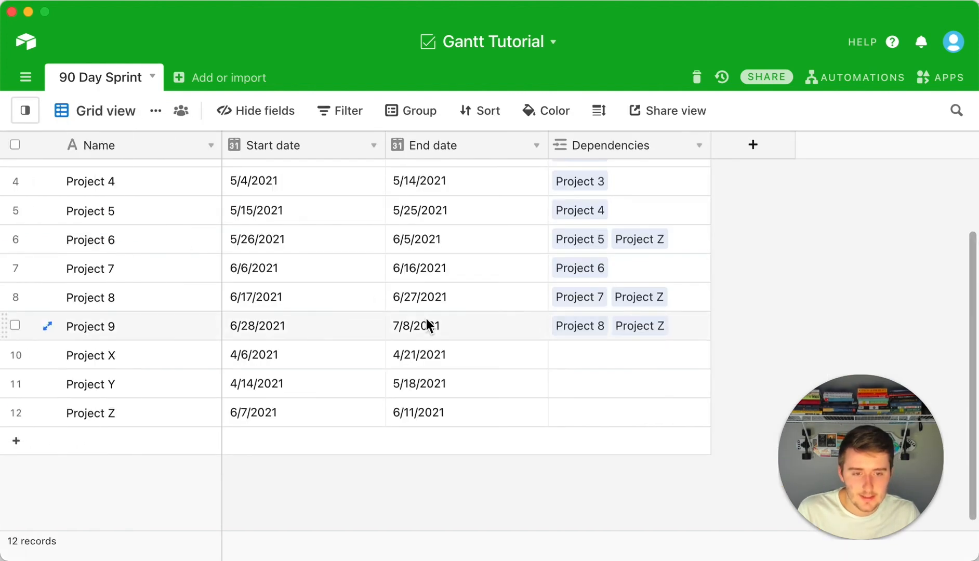
scroll(498, 359, "up", 1)
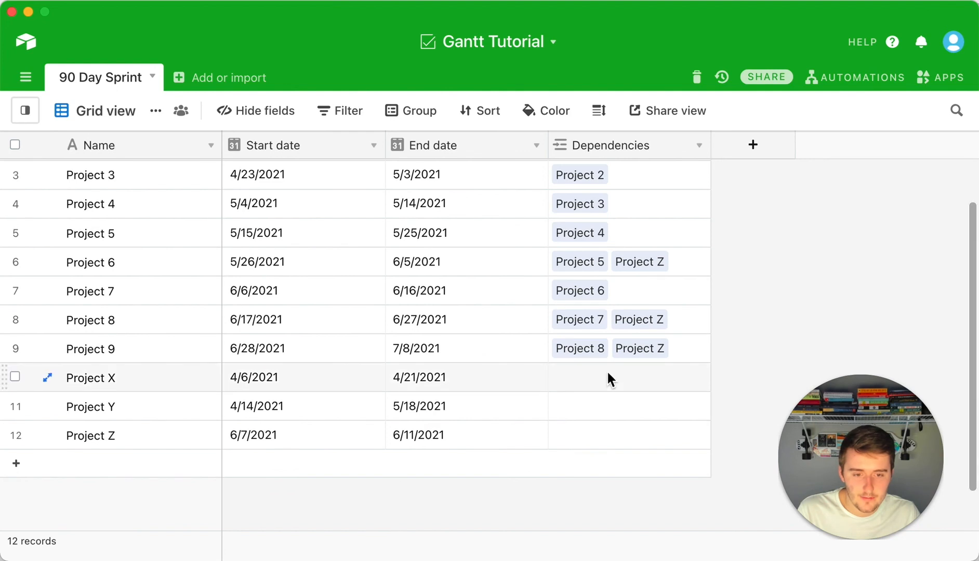
scroll(606, 371, "up", 3)
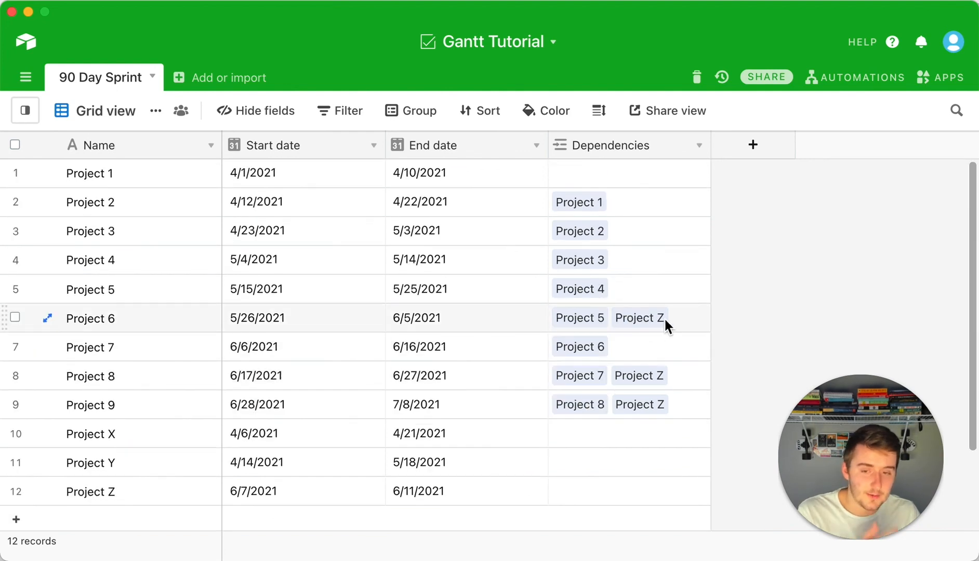
left_click(684, 318)
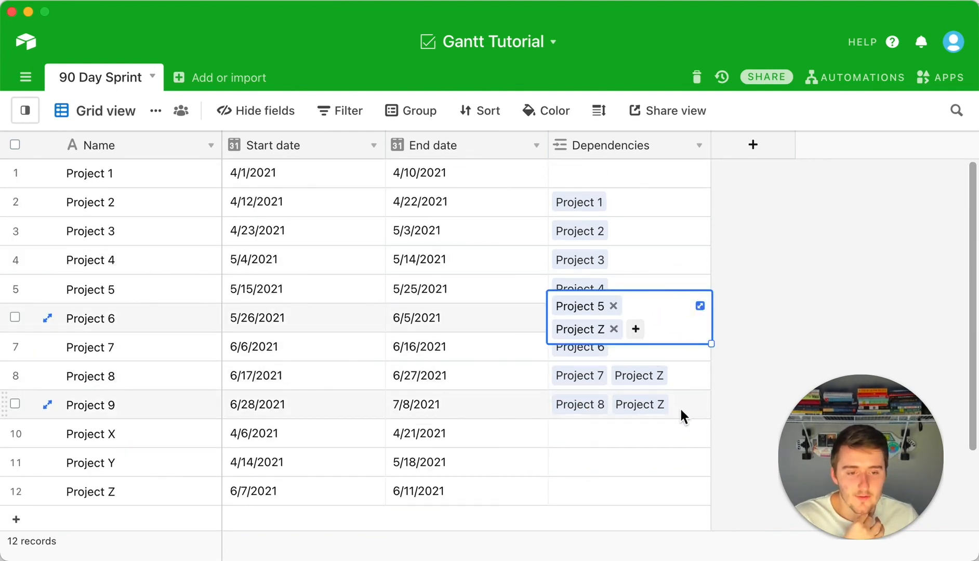
left_click(680, 408)
left_click(813, 310)
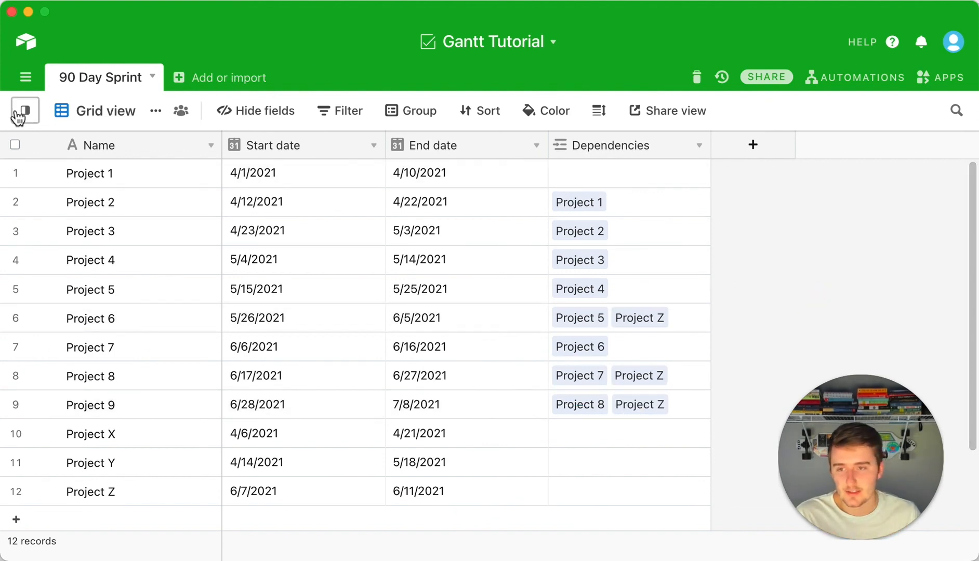
Return to the 90 Day Sprint Gantt view.
mouse_move(19, 117)
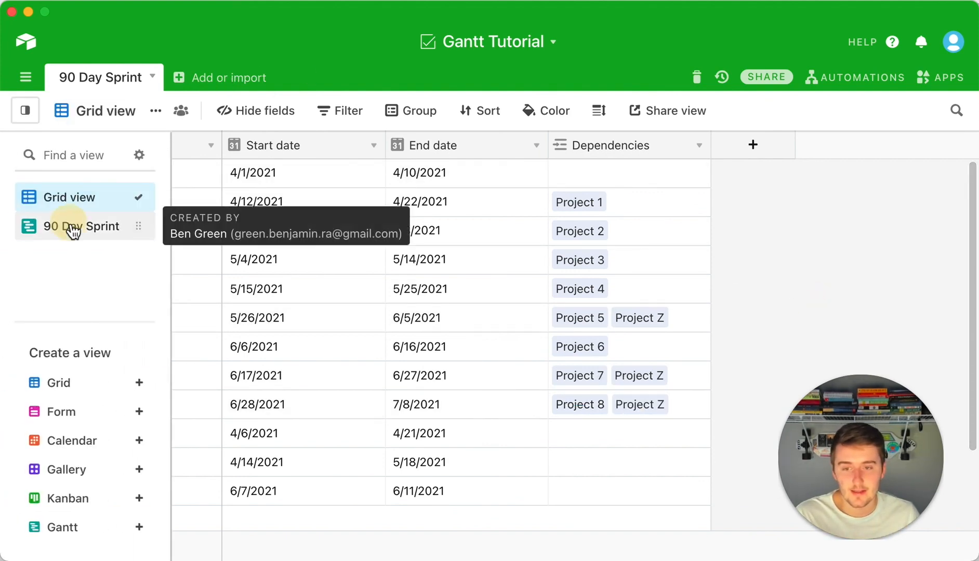
left_click(70, 227)
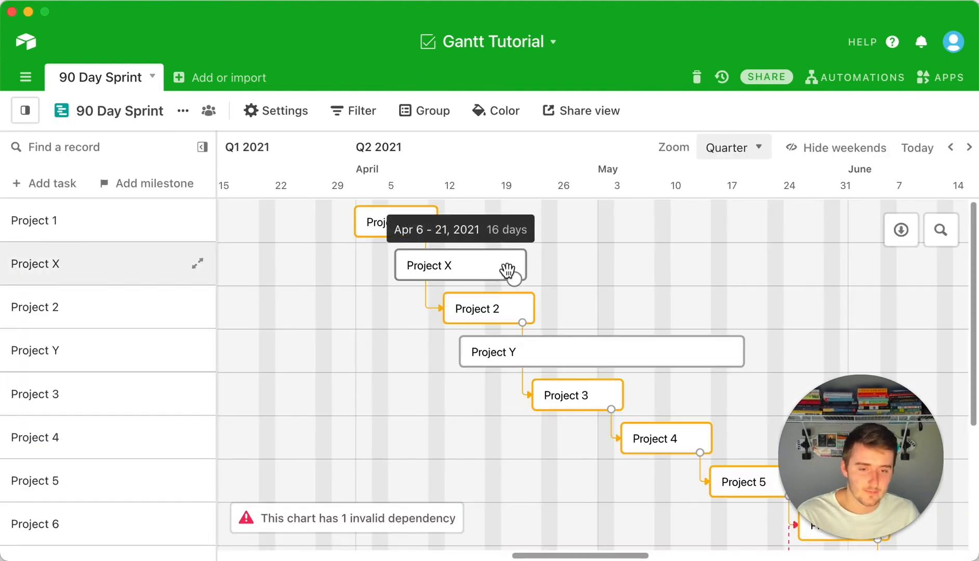
scroll(507, 270, "down", 2)
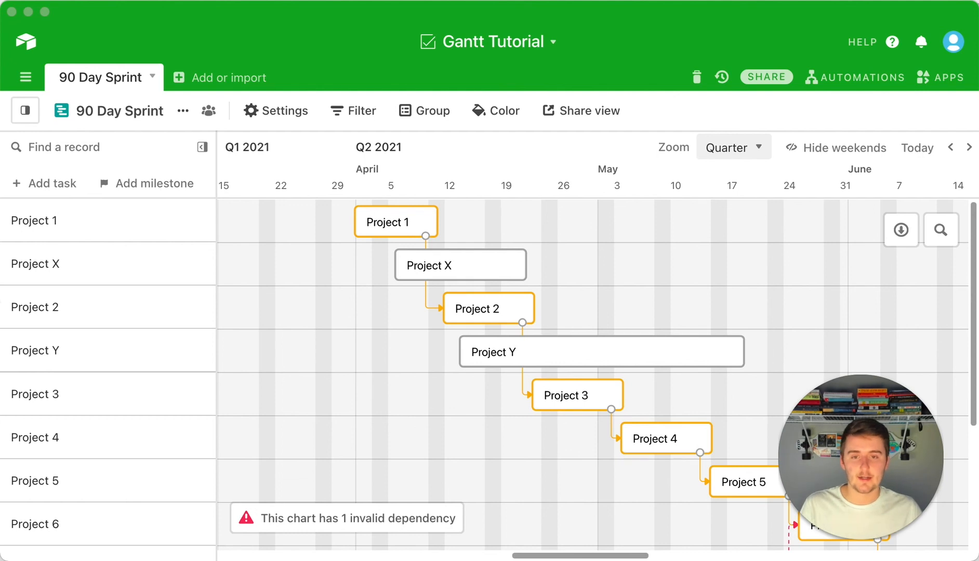
Filter the 90 Day Sprint view to records whose Name contains X.
left_click(348, 112)
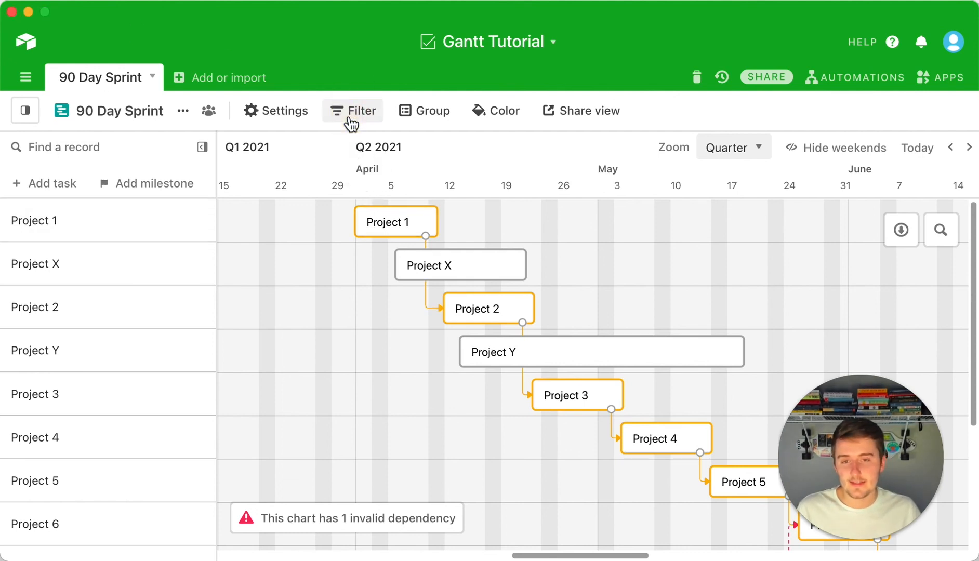
left_click(350, 117)
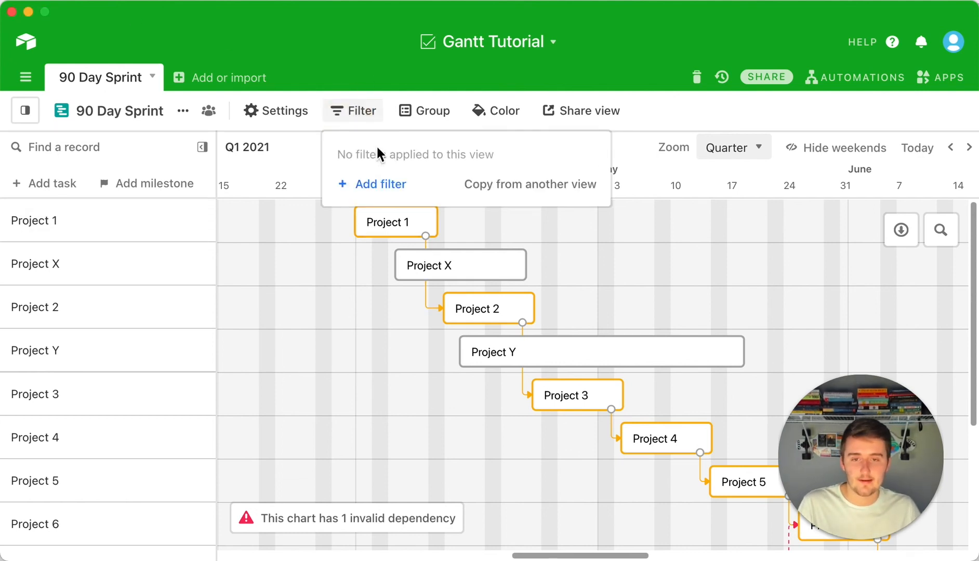
left_click(382, 186)
left_click(454, 152)
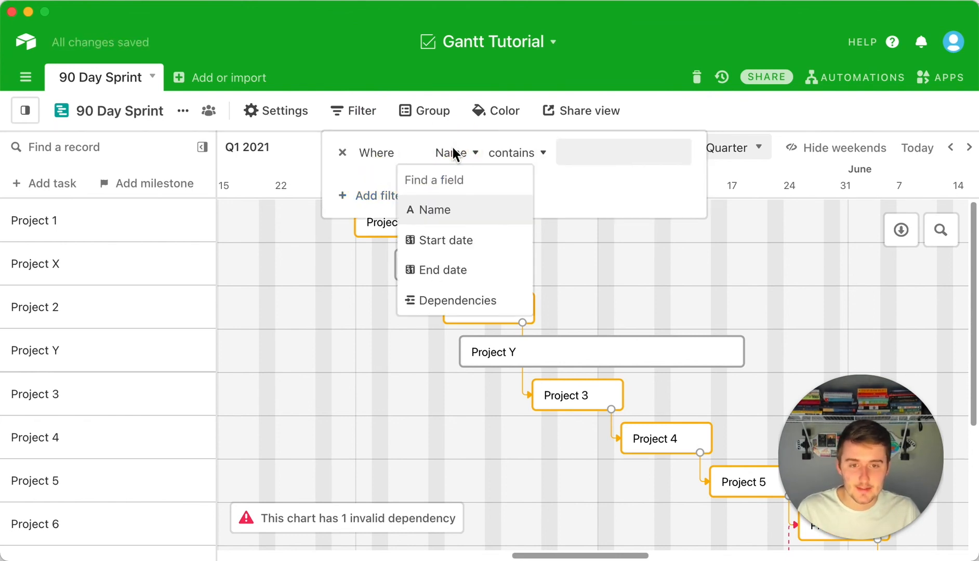
left_click(453, 151)
left_click(618, 152)
left_click(507, 153)
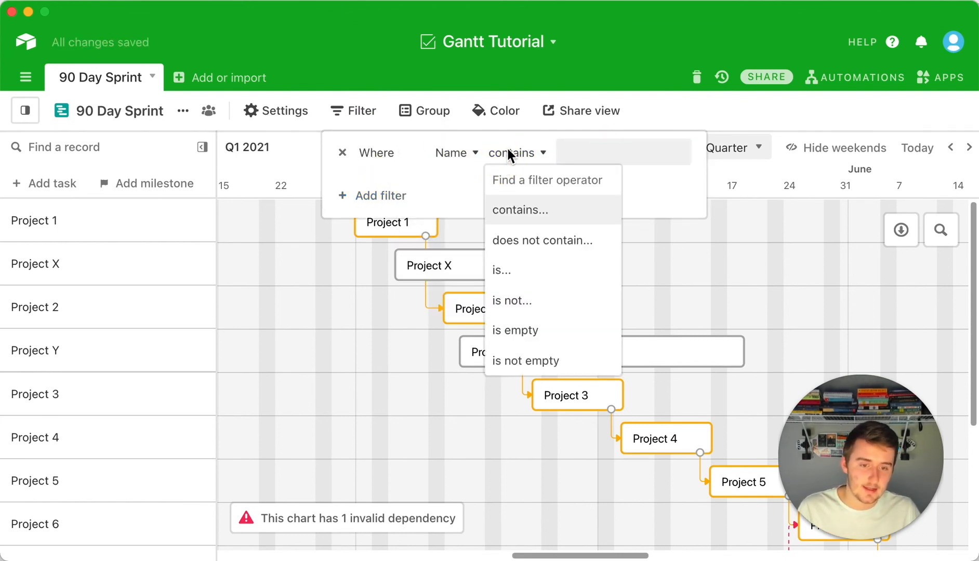
left_click(572, 152)
type("X")
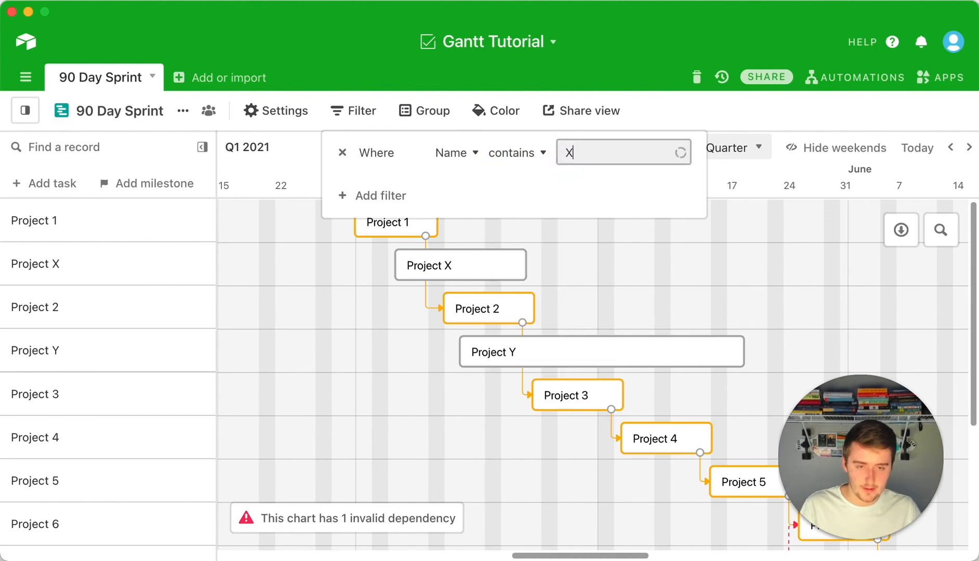
Add a second filter condition, joined with Or, for records whose Name contains Y.
left_click(394, 196)
left_click(372, 186)
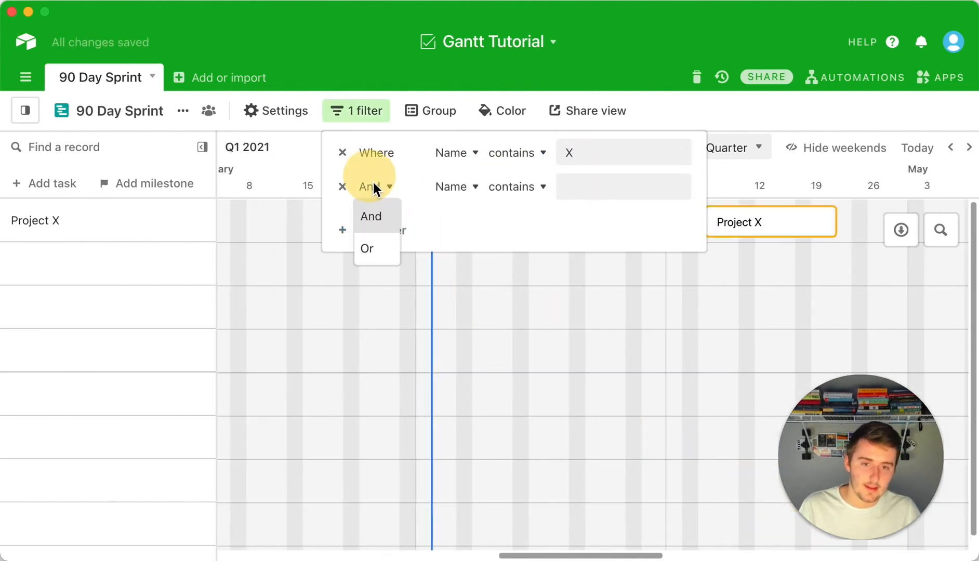
left_click(380, 248)
left_click(605, 185)
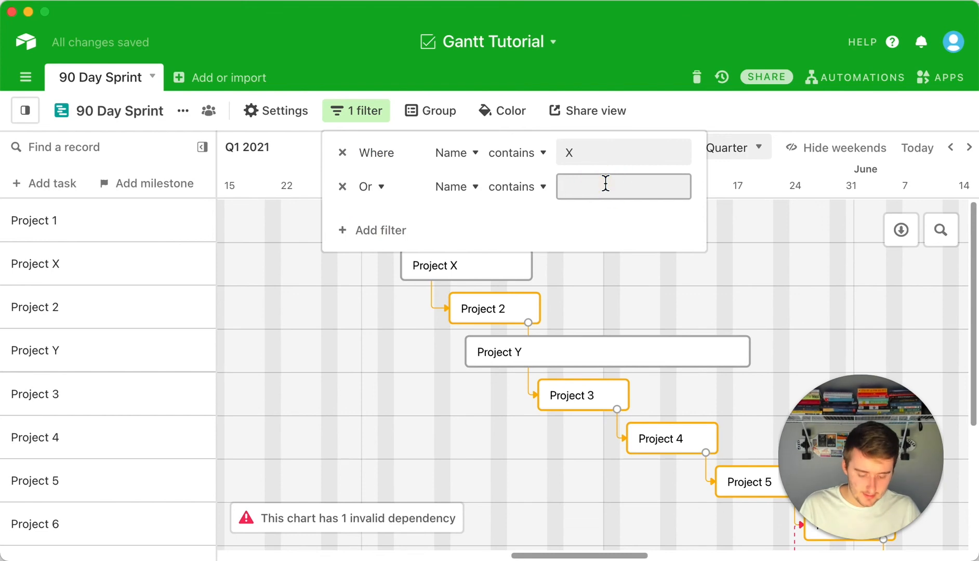
type("Y")
Add a third Or filter condition for records whose Name contains Z and close the filter settings.
left_click(399, 233)
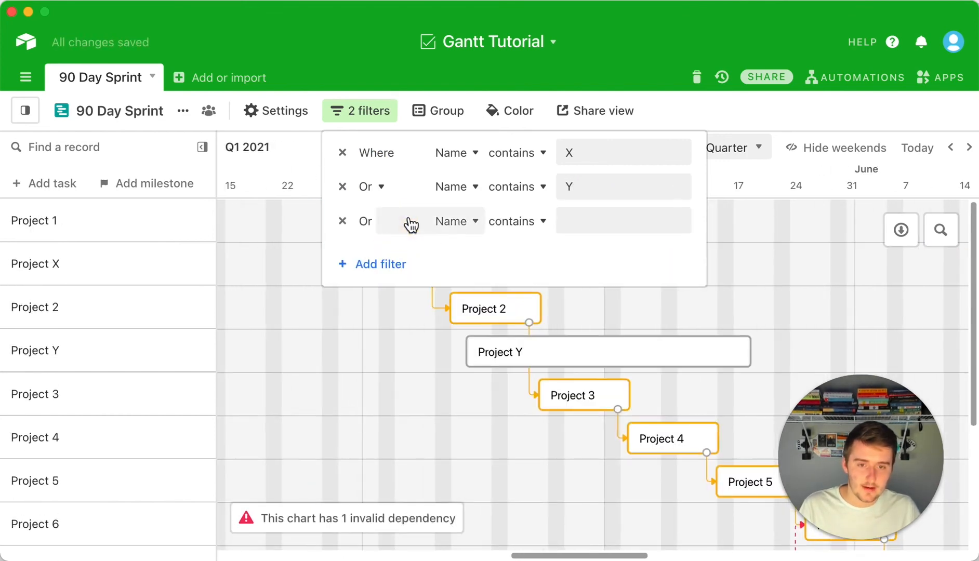
left_click(629, 218)
type("Z")
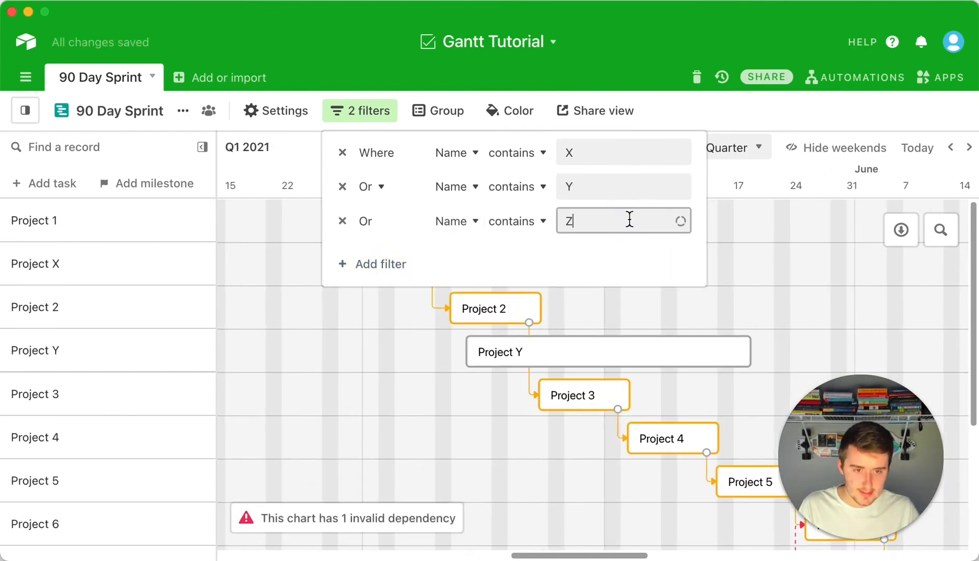
left_click(514, 410)
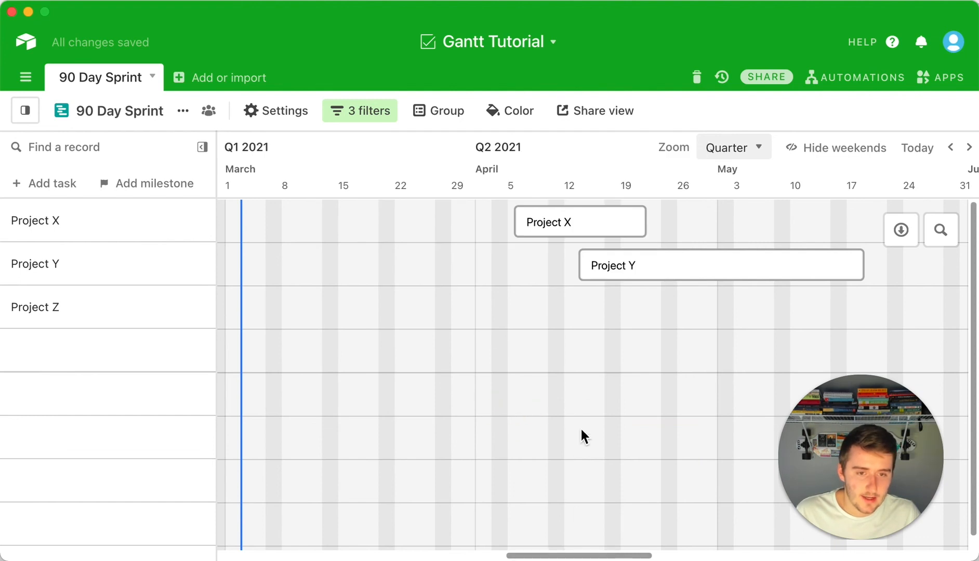
Look over the filtered project bars on the timeline and check the view's grouping options.
scroll(580, 427, "down", 1)
left_click_drag(548, 555, 590, 519)
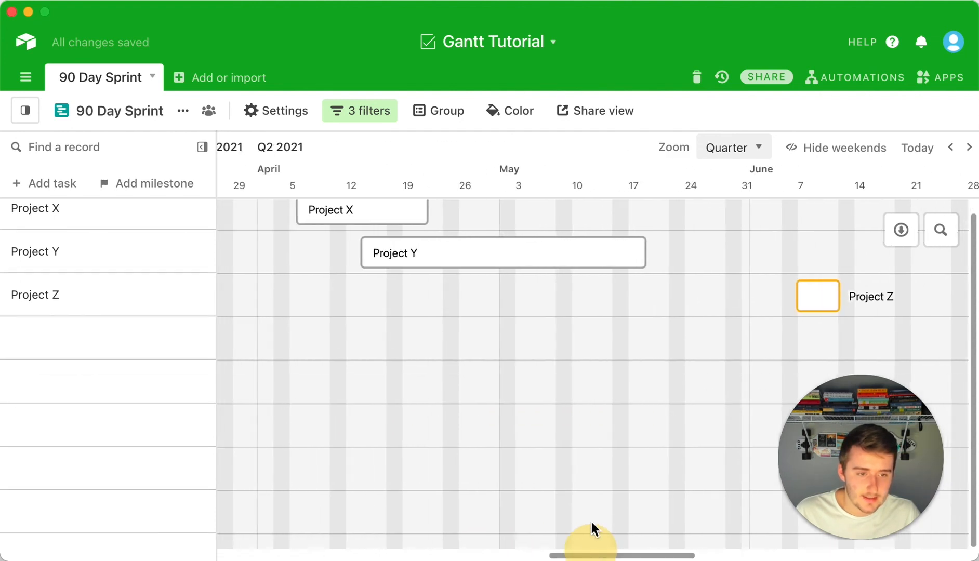
scroll(593, 499, "up", 1)
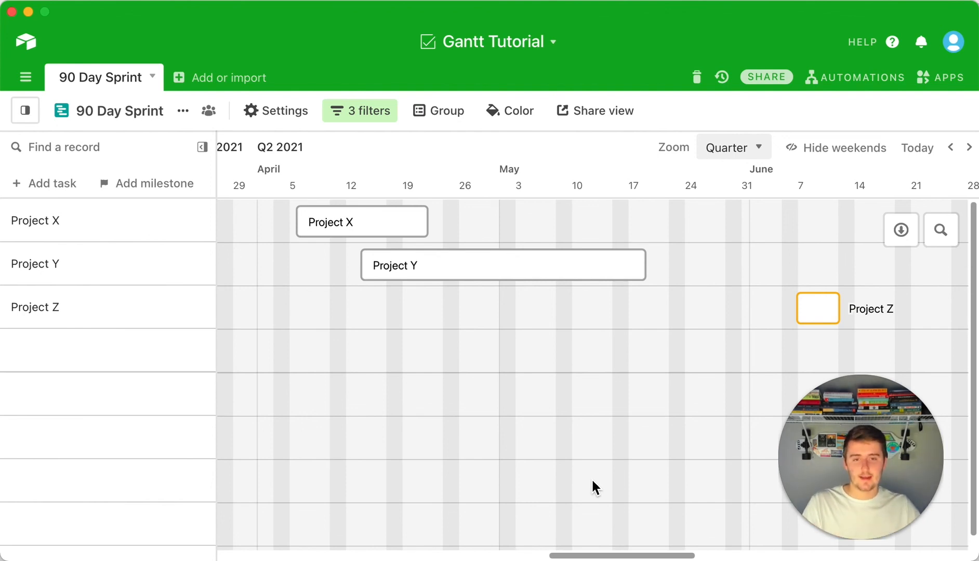
left_click(447, 110)
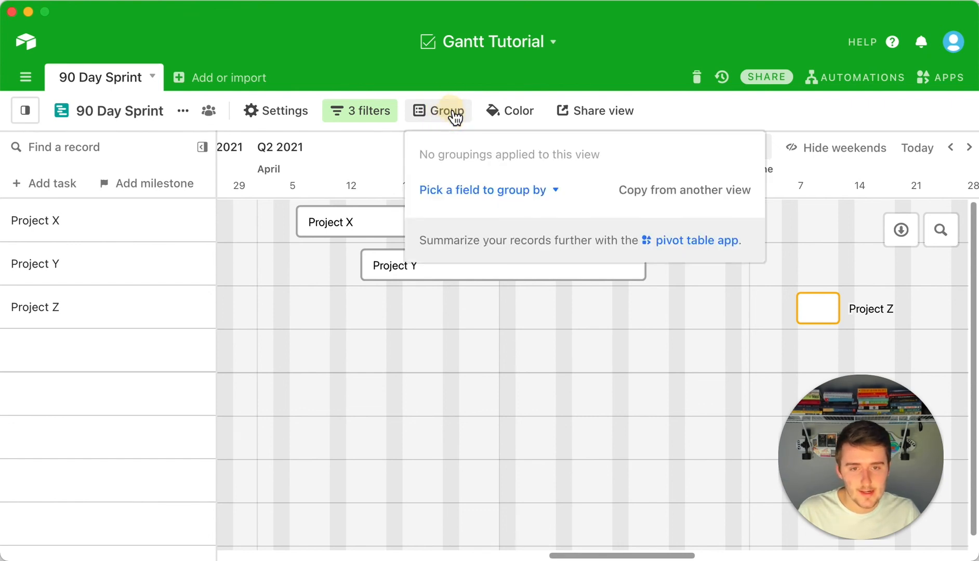
left_click(365, 367)
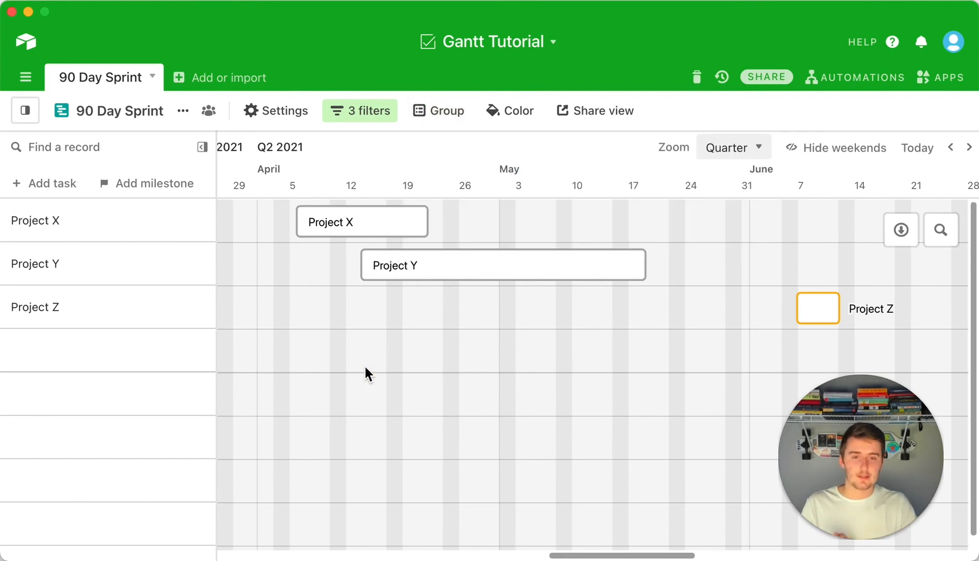